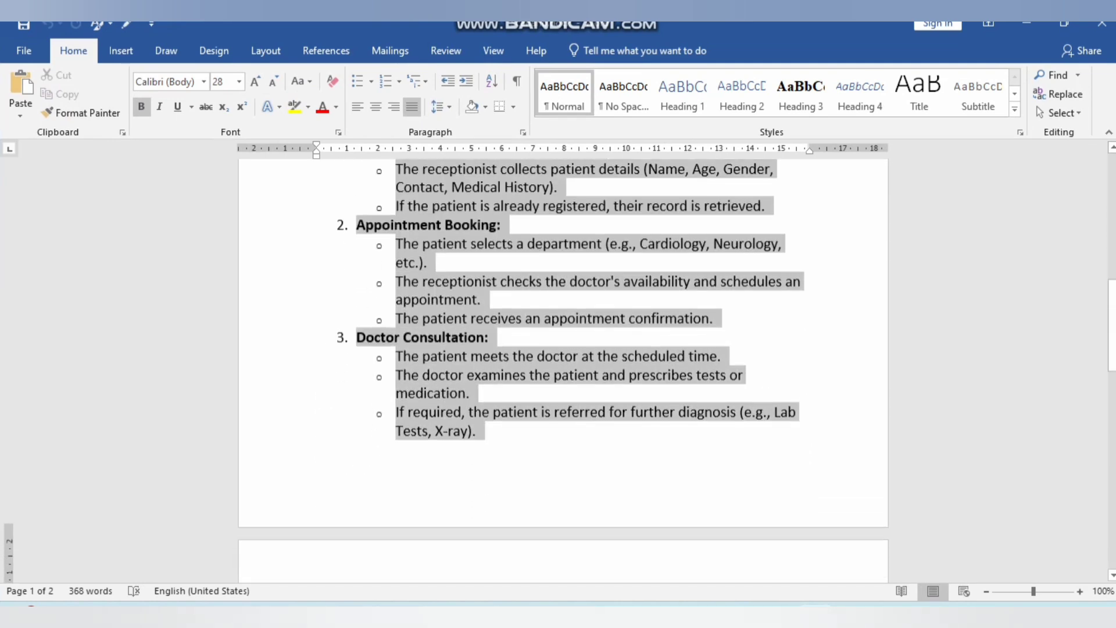
Copy the Hospital Management System scenario paragraph from the Word document and paste it into the ChatGPT prompt in the browser
{"action": "left_click_drag", "start_coordinate": [537, 572], "coordinate": [538, 580]}
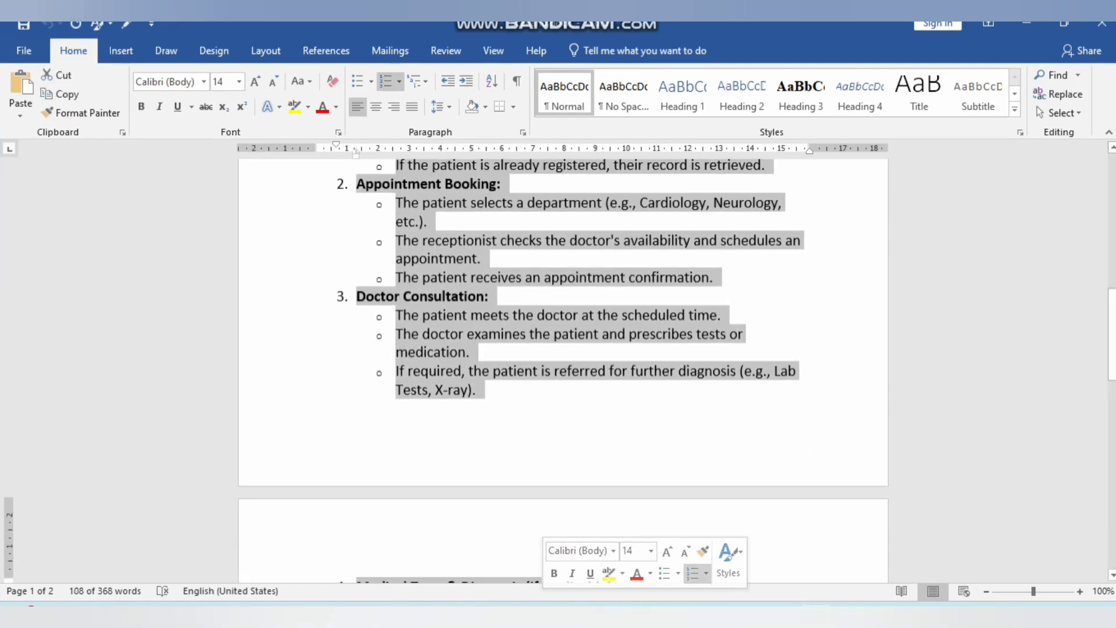
{"action": "left_click", "coordinate": [476, 389]}
{"action": "scroll", "coordinate": [563, 325], "scroll_direction": "up", "scroll_amount": 3}
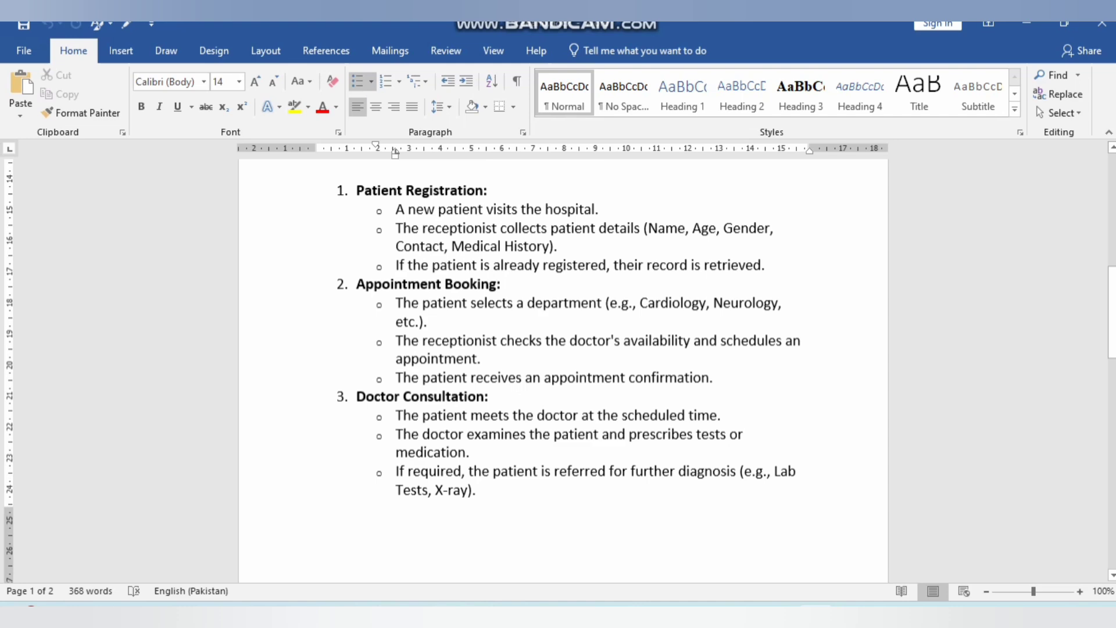
{"action": "scroll", "coordinate": [563, 372], "scroll_direction": "up", "scroll_amount": 15}
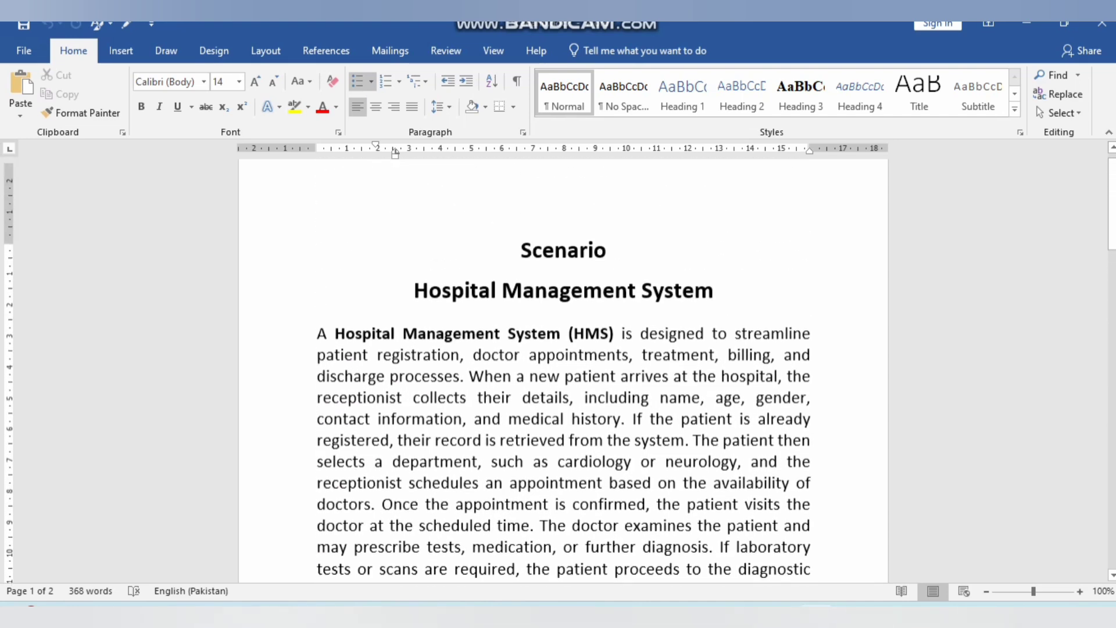
{"action": "scroll", "coordinate": [563, 371], "scroll_direction": "down", "scroll_amount": 4}
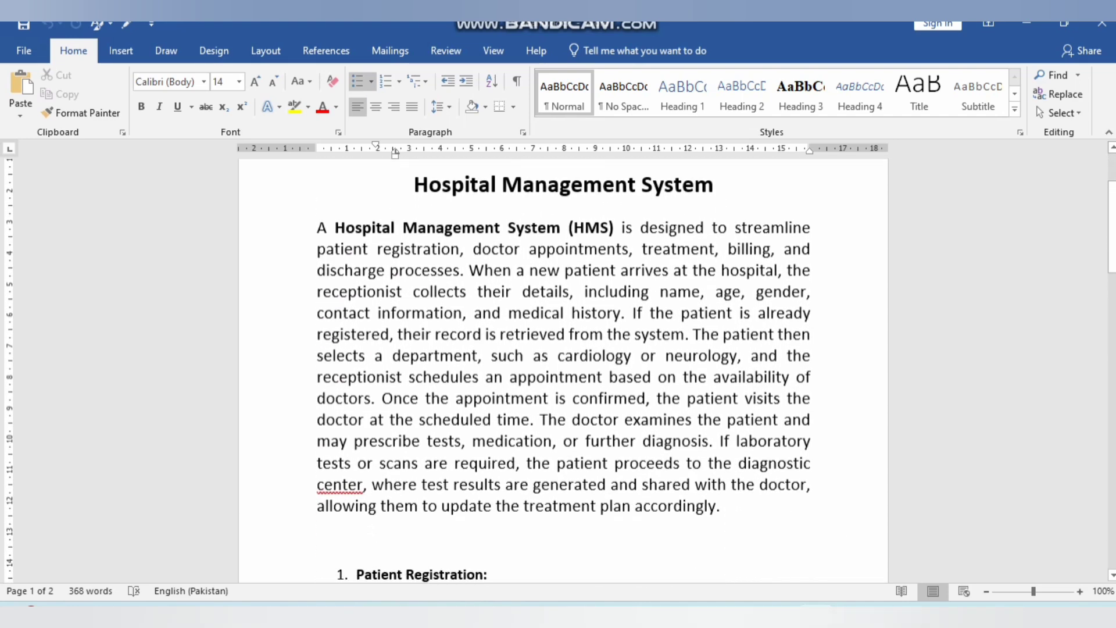
{"action": "left_click_drag", "start_coordinate": [317, 227], "coordinate": [726, 511]}
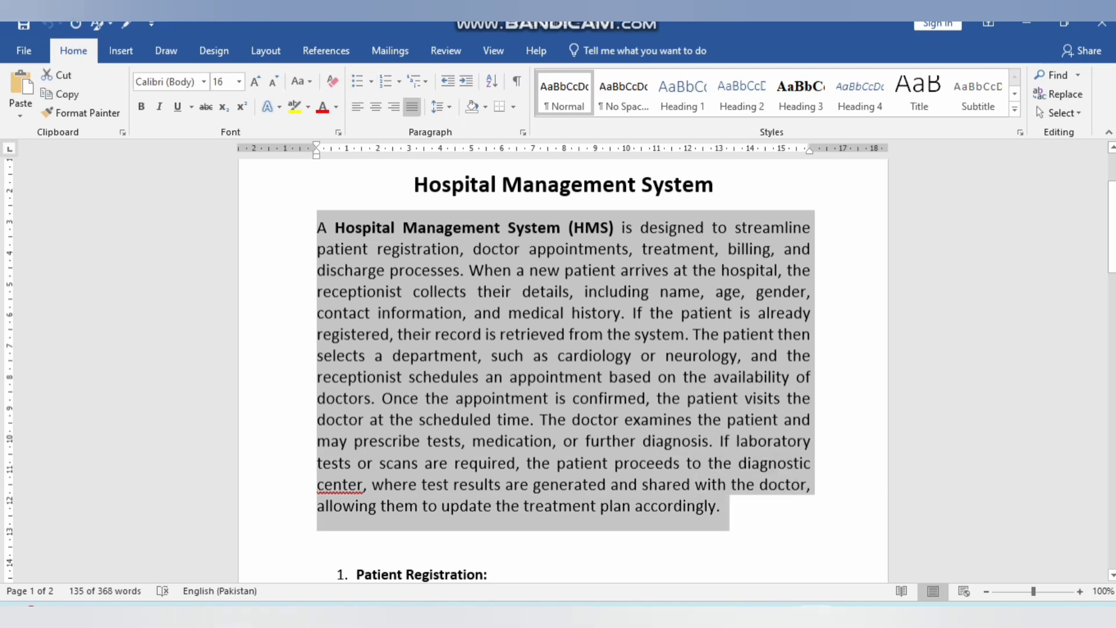
{"action": "left_click", "coordinate": [780, 615]}
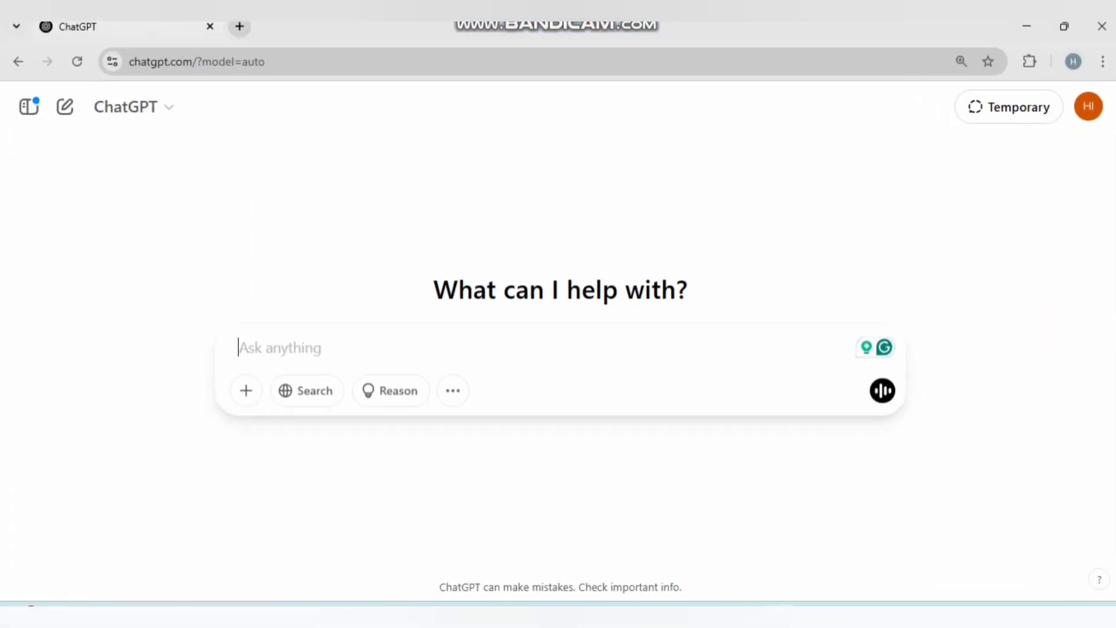
{"action": "key", "text": "ctrl+v"}
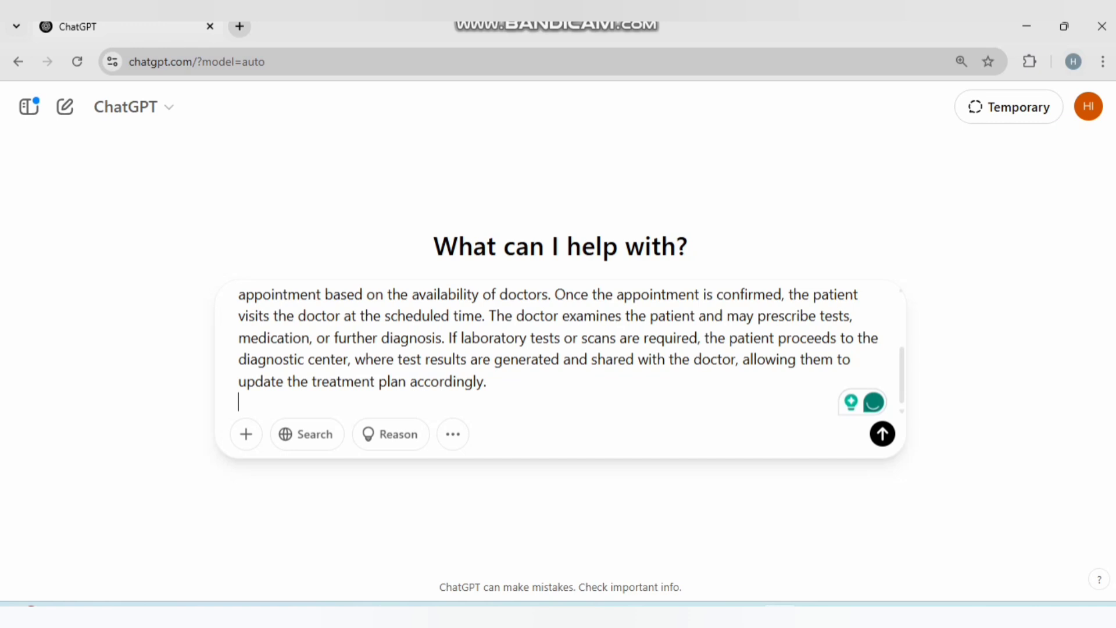
Add the request "write a mermaid code for an activity diagram" below the pasted scenario and submit the prompt
{"action": "type", "text": "wr"}
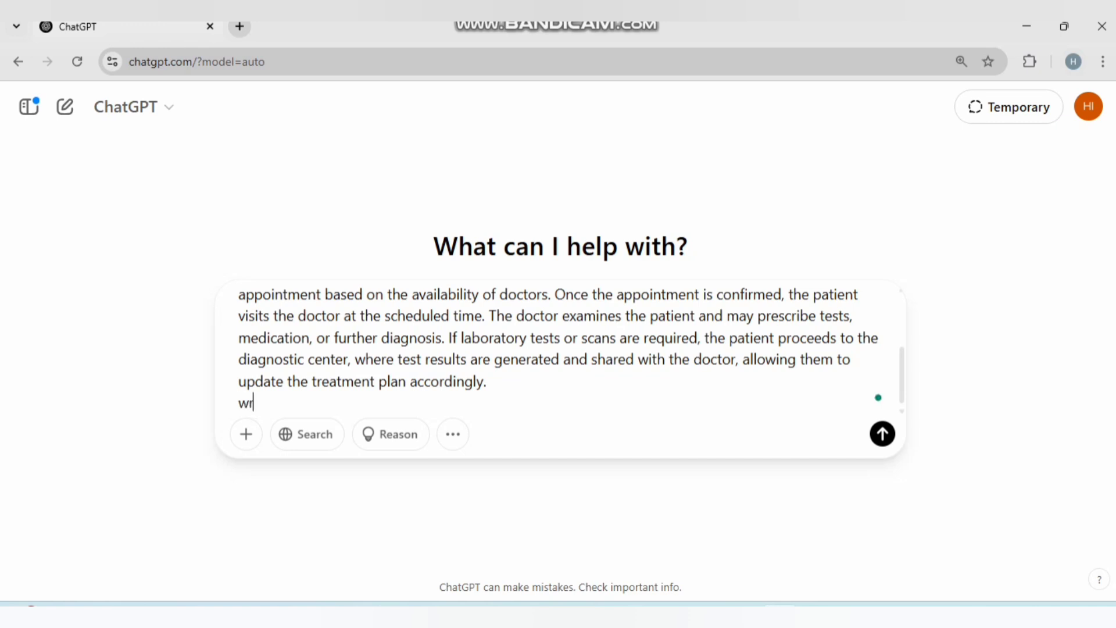
{"action": "type", "text": "iyte a mermaid co"}
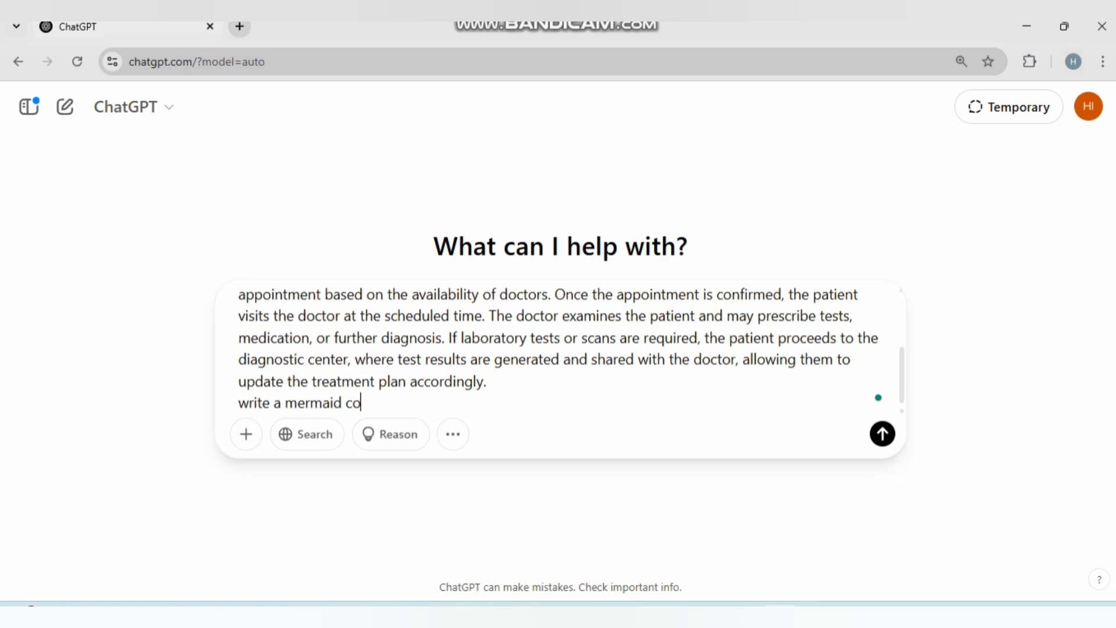
{"action": "type", "text": "de f"}
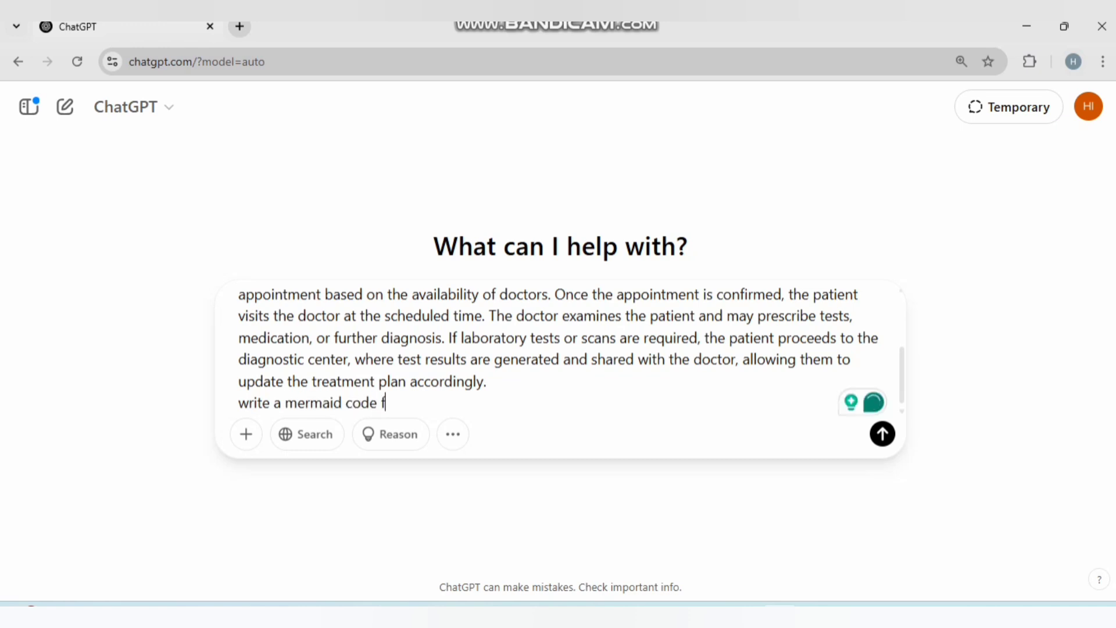
{"action": "type", "text": "or an activity d"}
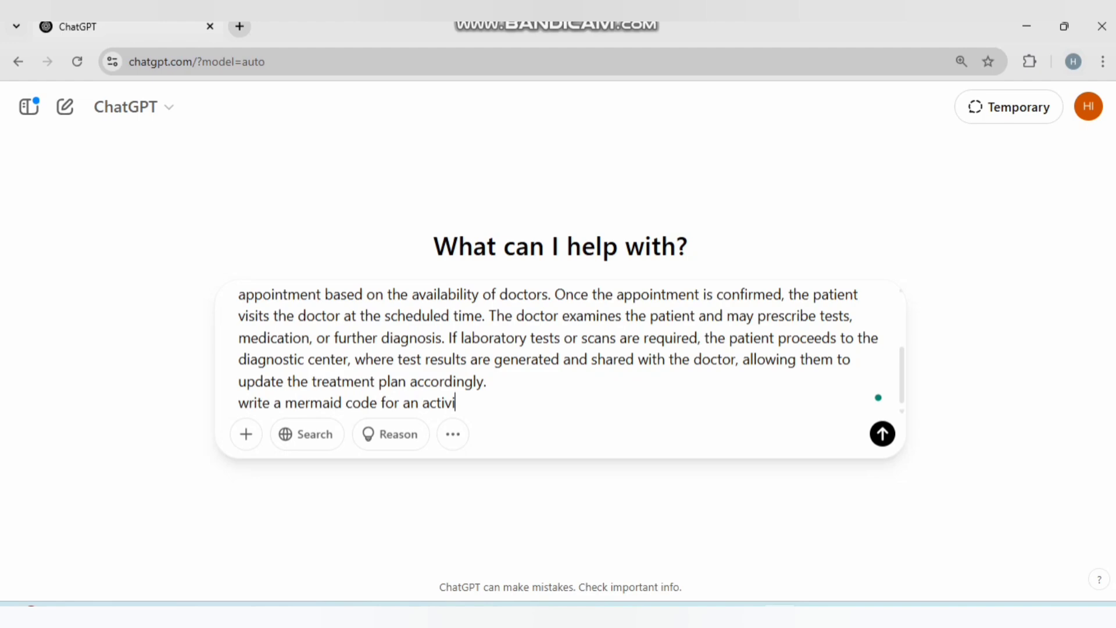
{"action": "type", "text": "iagram"}
{"action": "key", "text": "Return"}
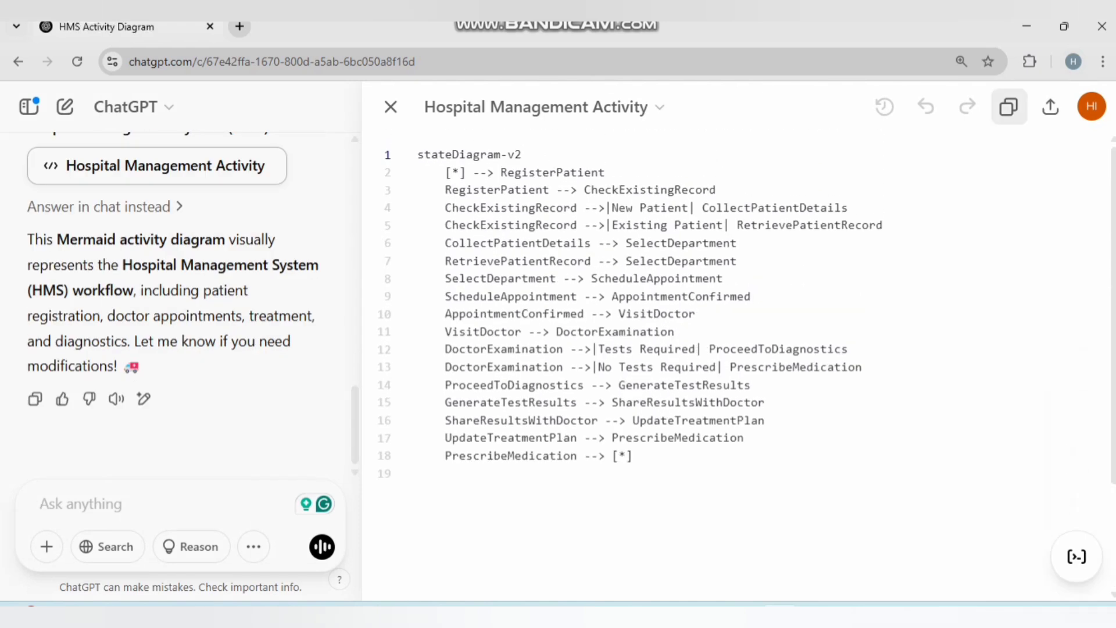
Copy the generated Hospital Management Activity code and open draw.io in a new browser tab
{"action": "left_click", "coordinate": [1009, 106]}
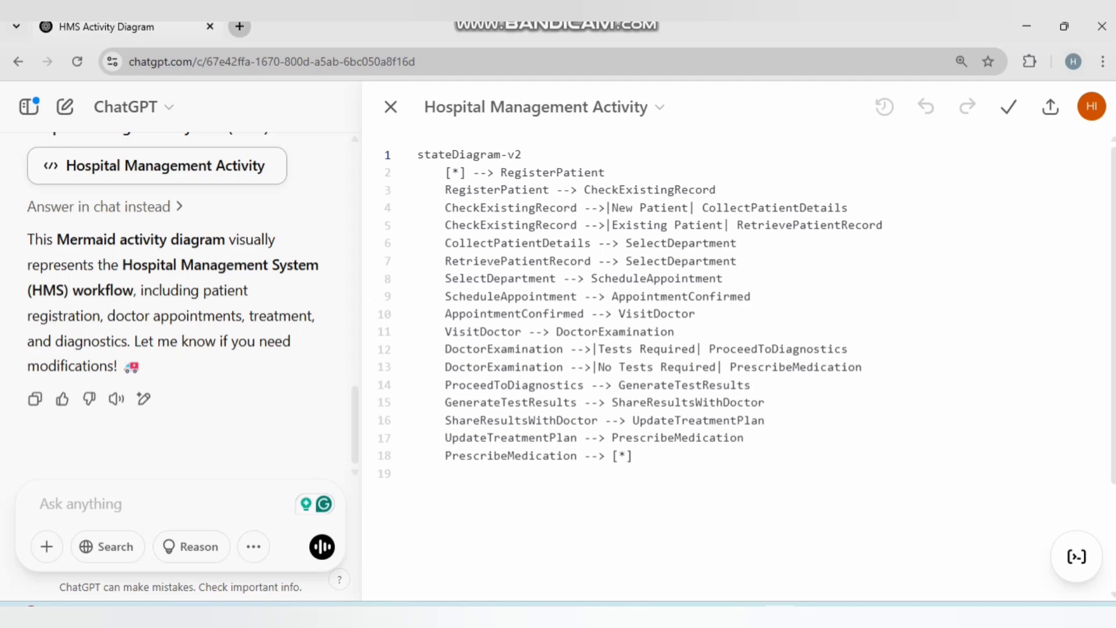
{"action": "left_click", "coordinate": [239, 26]}
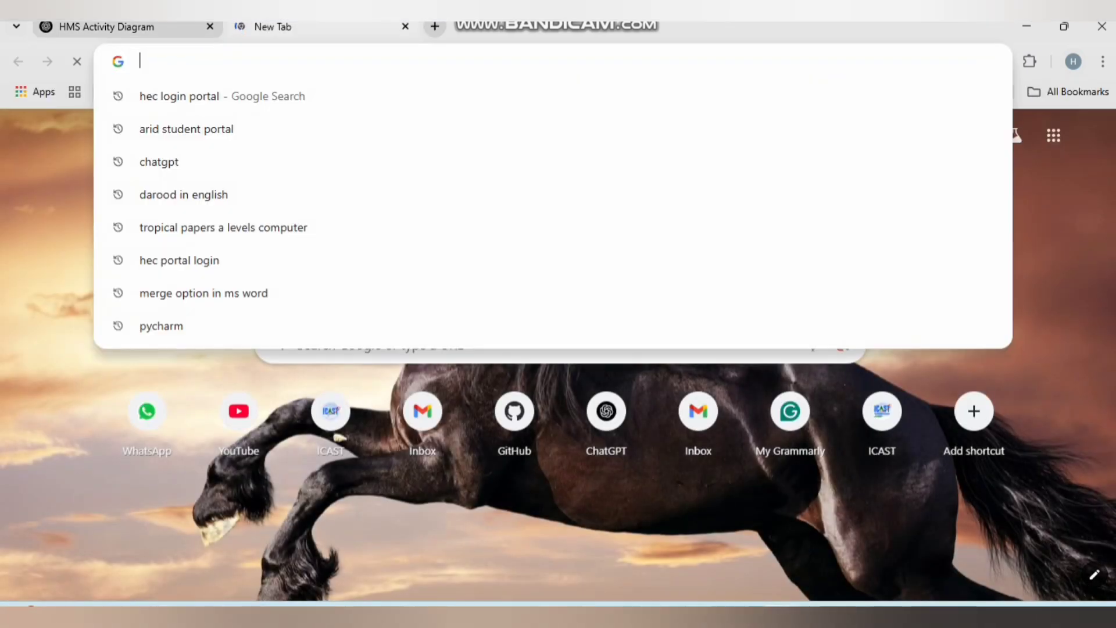
{"action": "type", "text": "draw.io"}
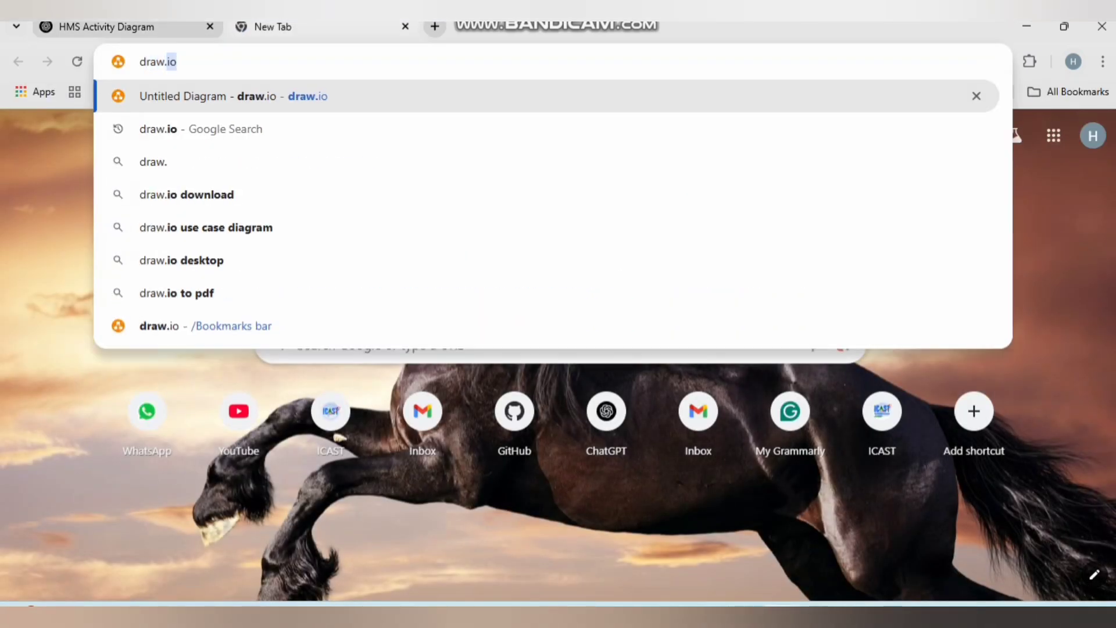
{"action": "key", "text": "Return"}
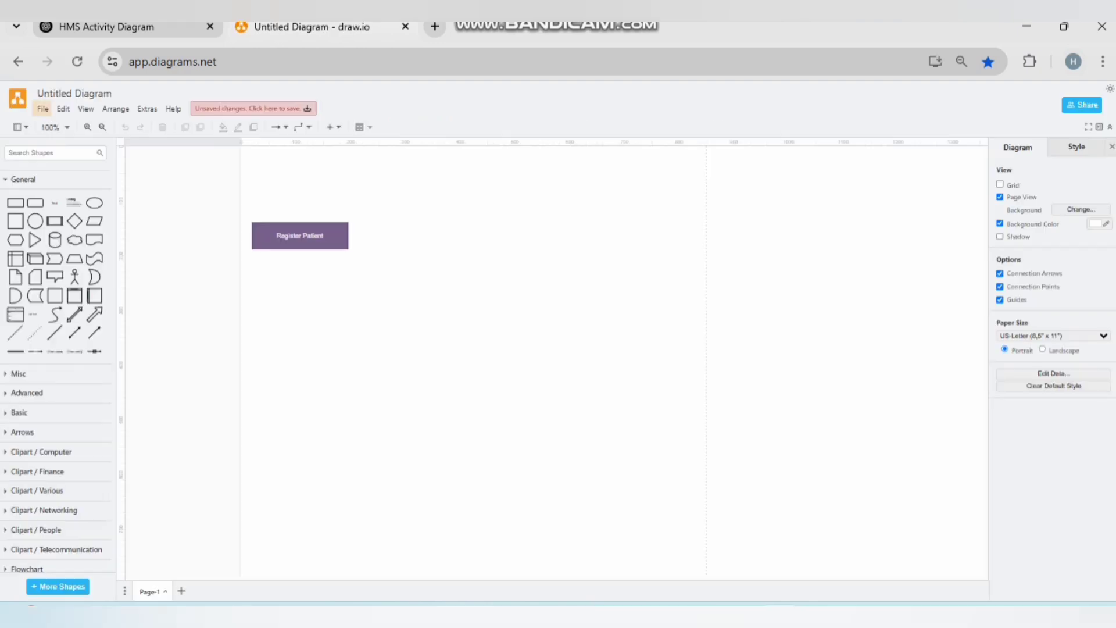
Create a new blank diagram as an XML file named Untitled Diagram.drawio
{"action": "left_click", "coordinate": [42, 109]}
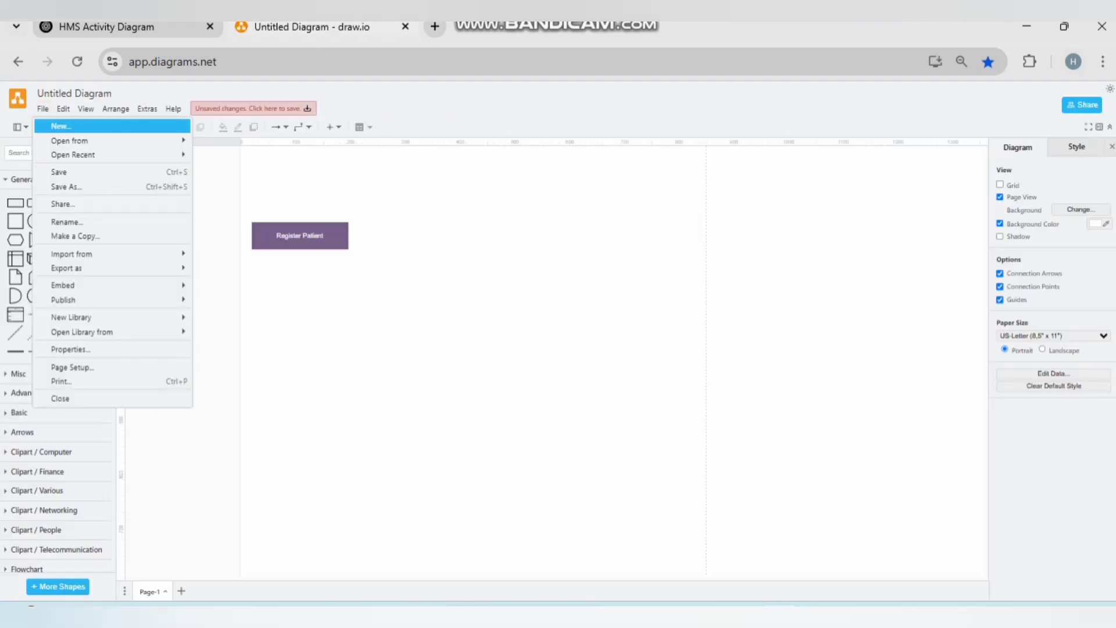
{"action": "left_click", "coordinate": [61, 125]}
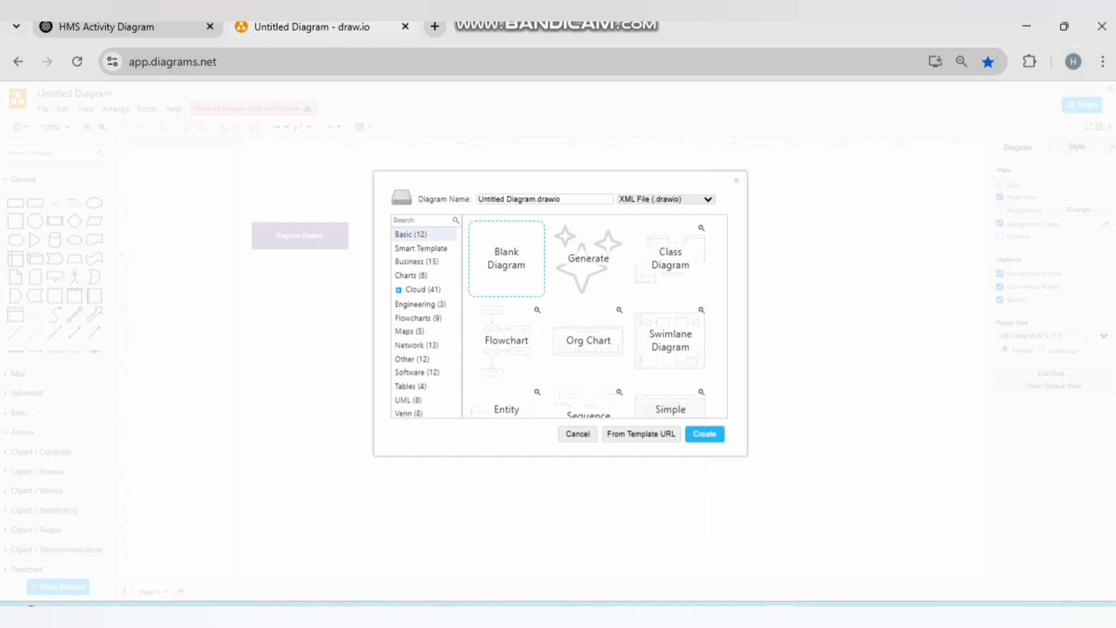
{"action": "left_click", "coordinate": [704, 433]}
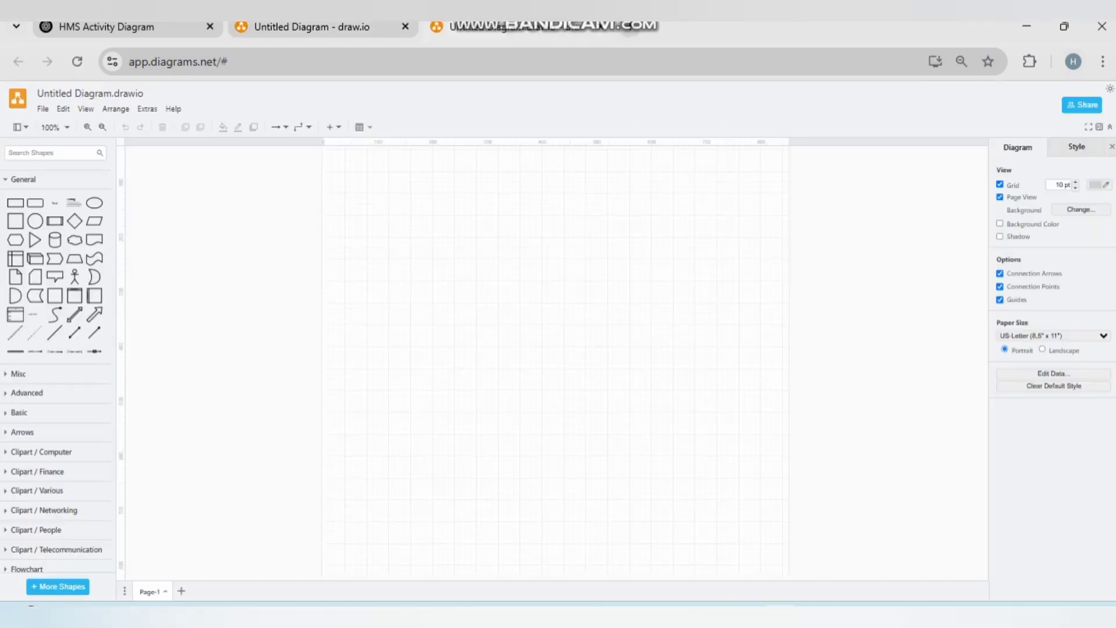
Insert a Mermaid diagram, replacing the sample code with the copied stateDiagram-v2 code
{"action": "left_click", "coordinate": [116, 109]}
{"action": "mouse_move", "coordinate": [134, 264]}
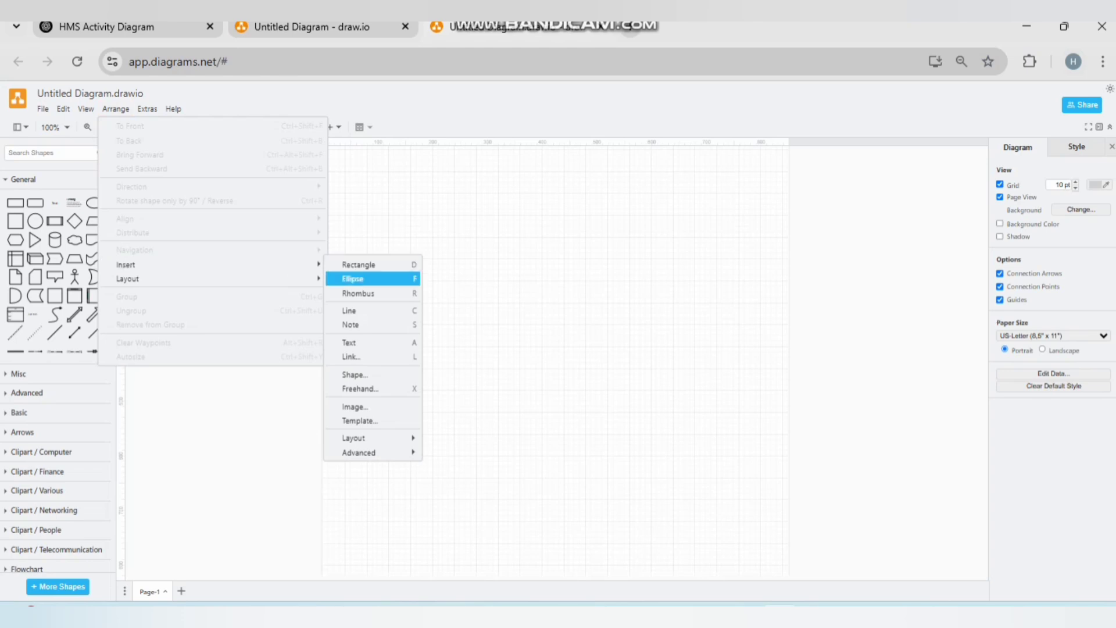
{"action": "mouse_move", "coordinate": [359, 452]}
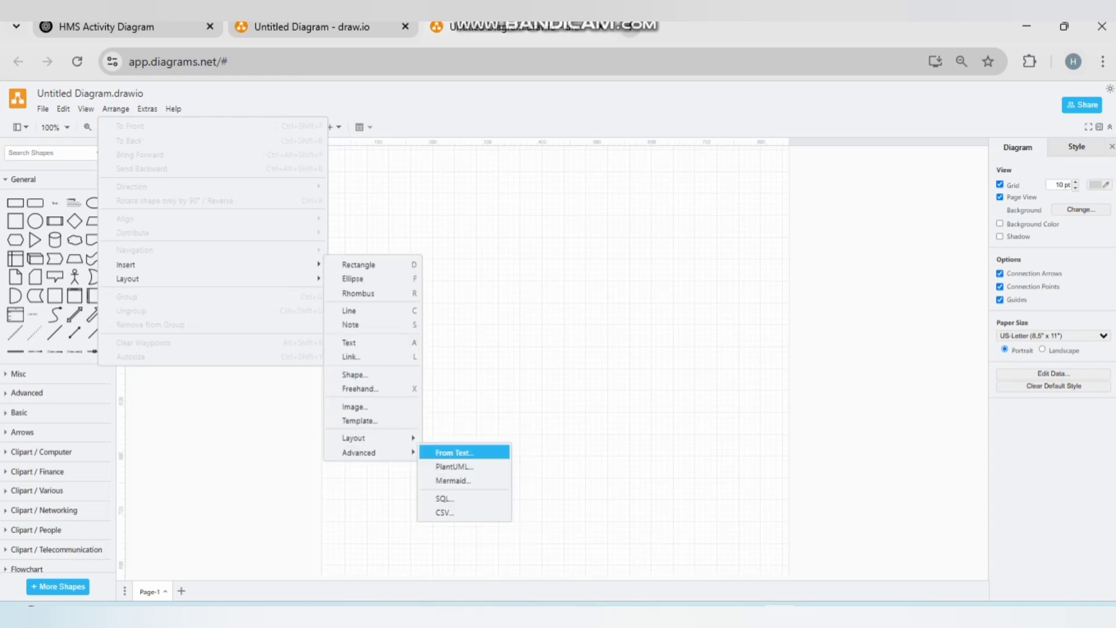
{"action": "left_click", "coordinate": [453, 480]}
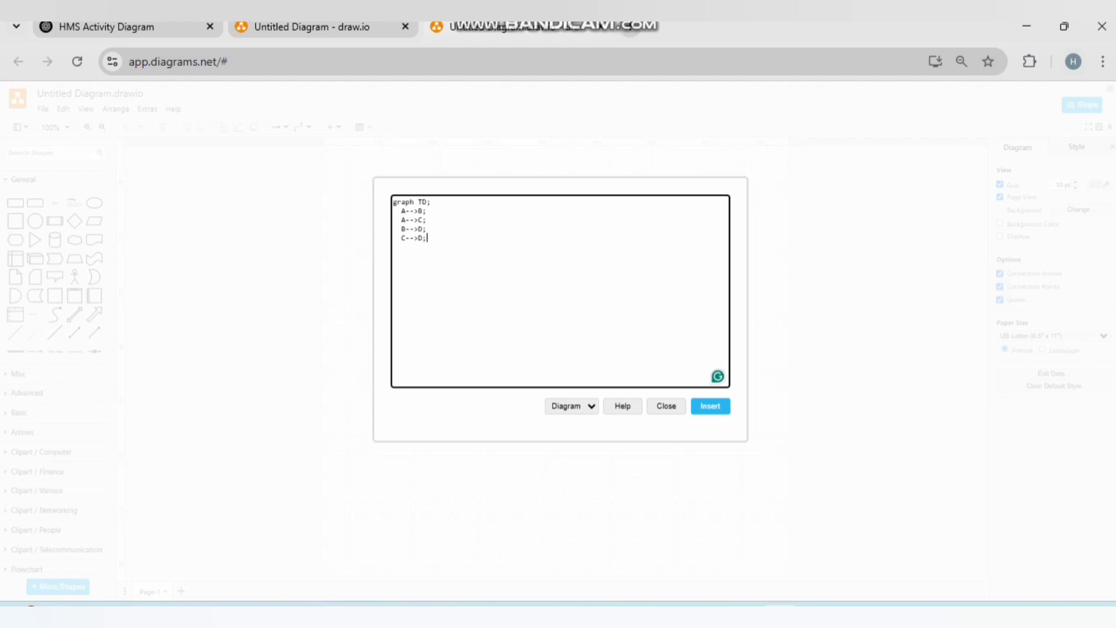
{"action": "key", "text": "ctrl+a"}
{"action": "key", "text": "ctrl+v"}
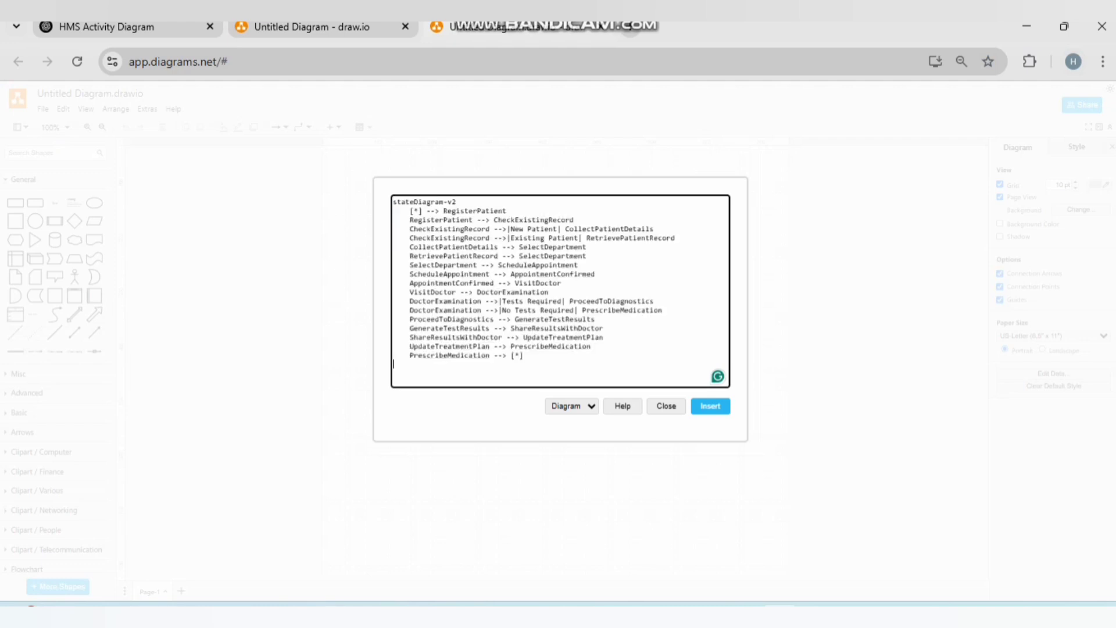
{"action": "left_click", "coordinate": [709, 405]}
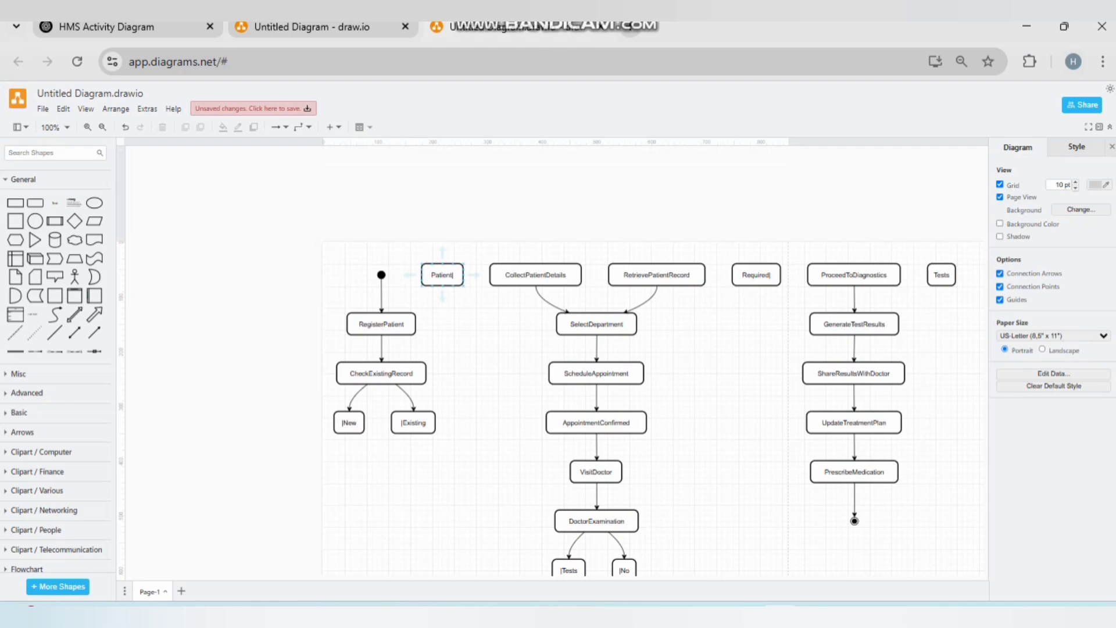
Delete the "|Tests" box below DoctorExamination, leaving its connector in place
{"action": "scroll", "coordinate": [555, 360], "scroll_direction": "down", "scroll_amount": 10}
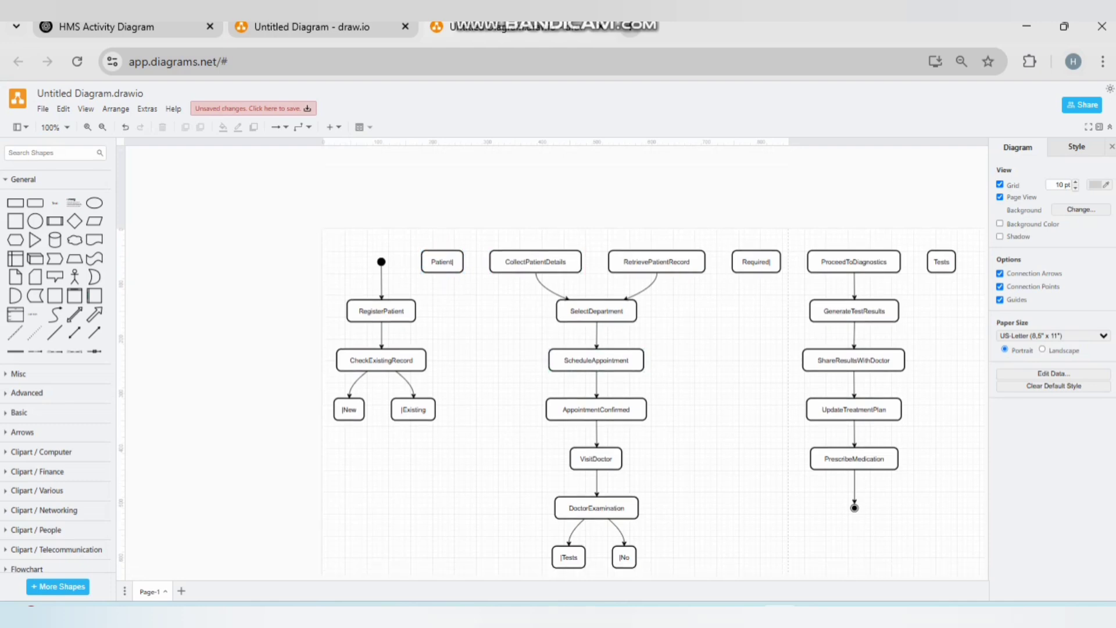
{"action": "scroll", "coordinate": [555, 361], "scroll_direction": "up", "scroll_amount": 6}
{"action": "scroll", "coordinate": [556, 360], "scroll_direction": "up", "scroll_amount": 2}
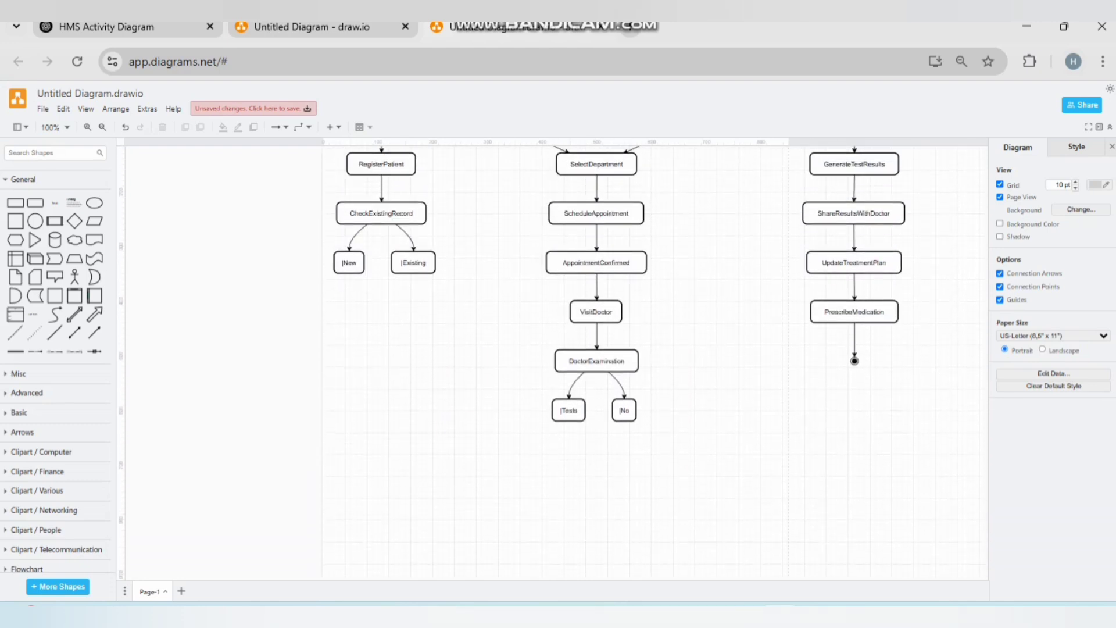
{"action": "mouse_move", "coordinate": [569, 411]}
{"action": "left_mouse_down"}
{"action": "mouse_move", "coordinate": [530, 416]}
{"action": "mouse_move", "coordinate": [554, 416]}
{"action": "left_mouse_up"}
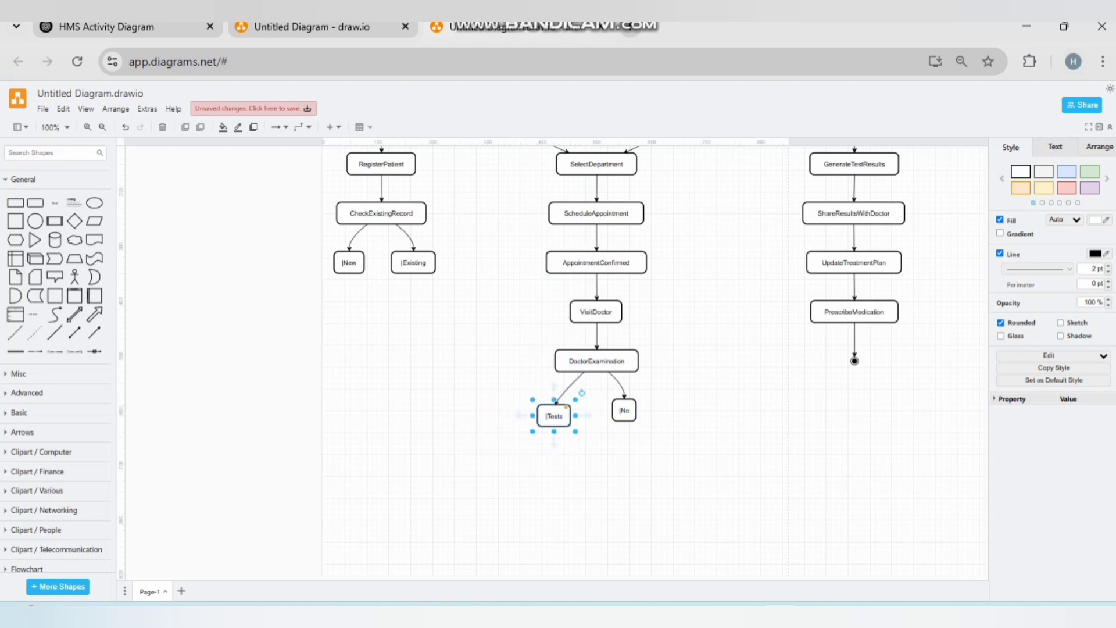
{"action": "key", "text": "Delete"}
Add a rounded rectangle at the loose arrow end below DoctorExamination and label it "hhhh"
{"action": "scroll", "coordinate": [552, 361], "scroll_direction": "up", "scroll_amount": 5}
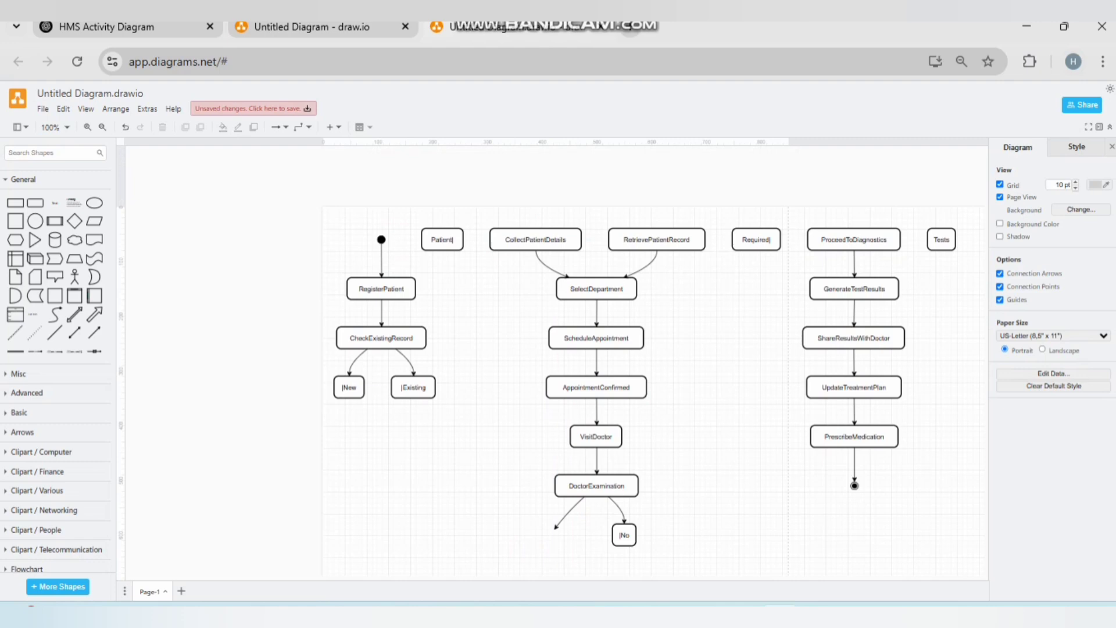
{"action": "left_click", "coordinate": [35, 202]}
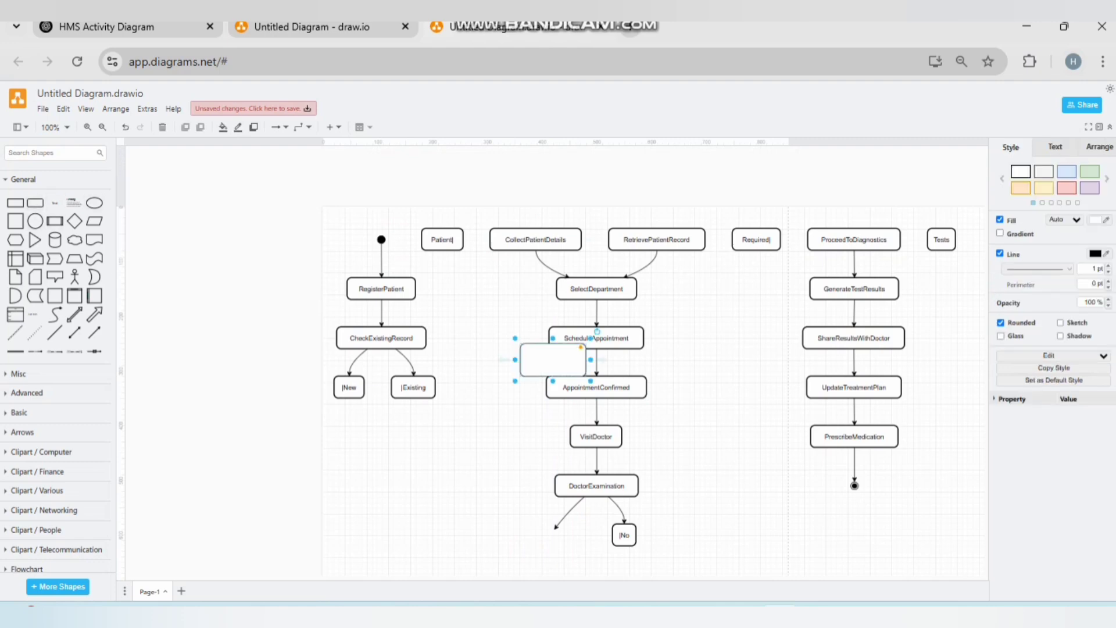
{"action": "left_click_drag", "start_coordinate": [553, 359], "coordinate": [556, 545]}
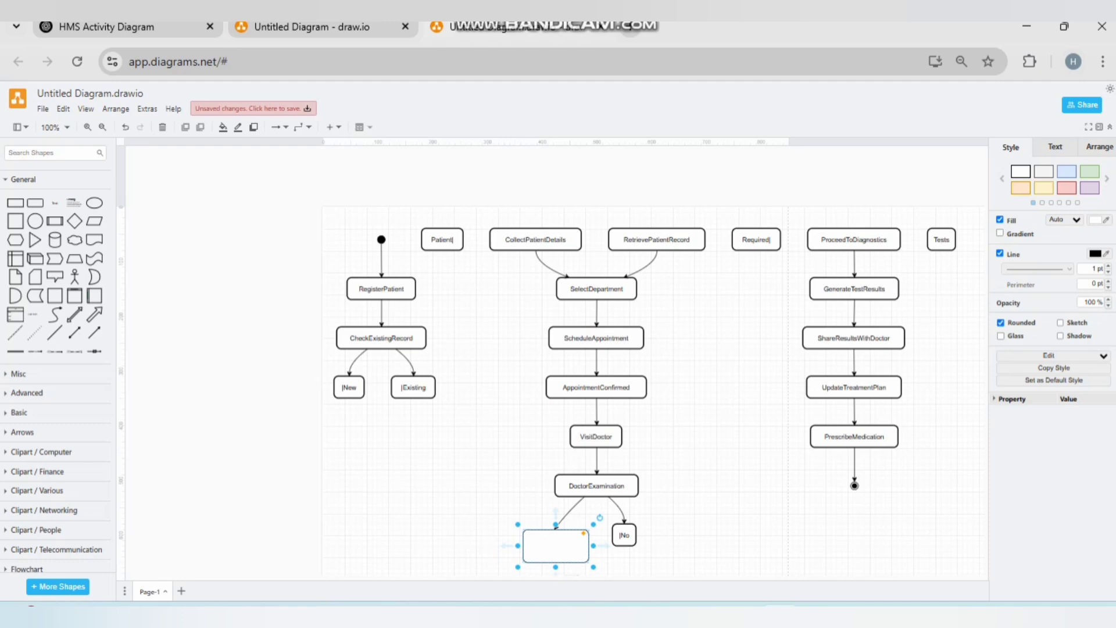
{"action": "double_click", "coordinate": [556, 545]}
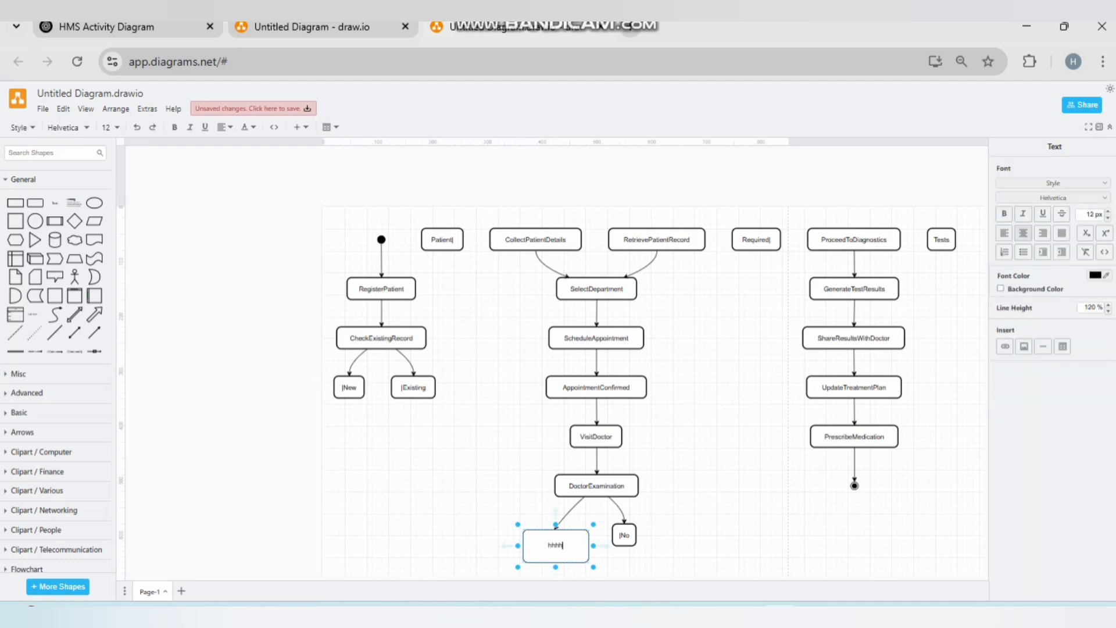
Select the entire diagram, try the light yellow style, and apply the magenta style with white text to all shapes
{"action": "left_click_drag", "start_coordinate": [328, 218], "coordinate": [977, 578]}
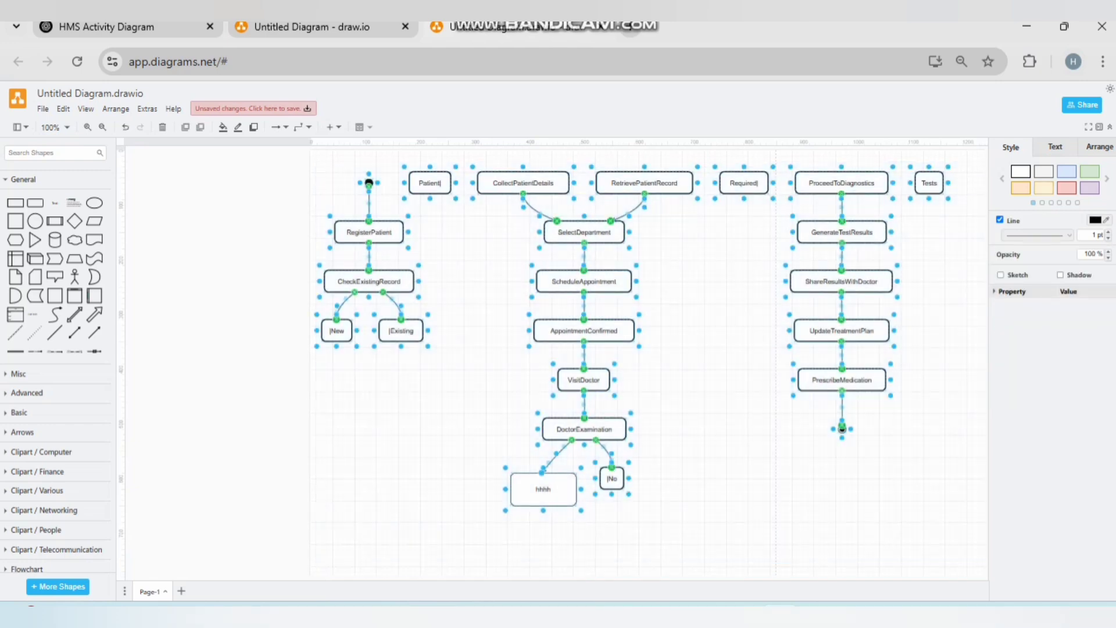
{"action": "left_click", "coordinate": [1043, 187]}
{"action": "left_click", "coordinate": [1106, 179]}
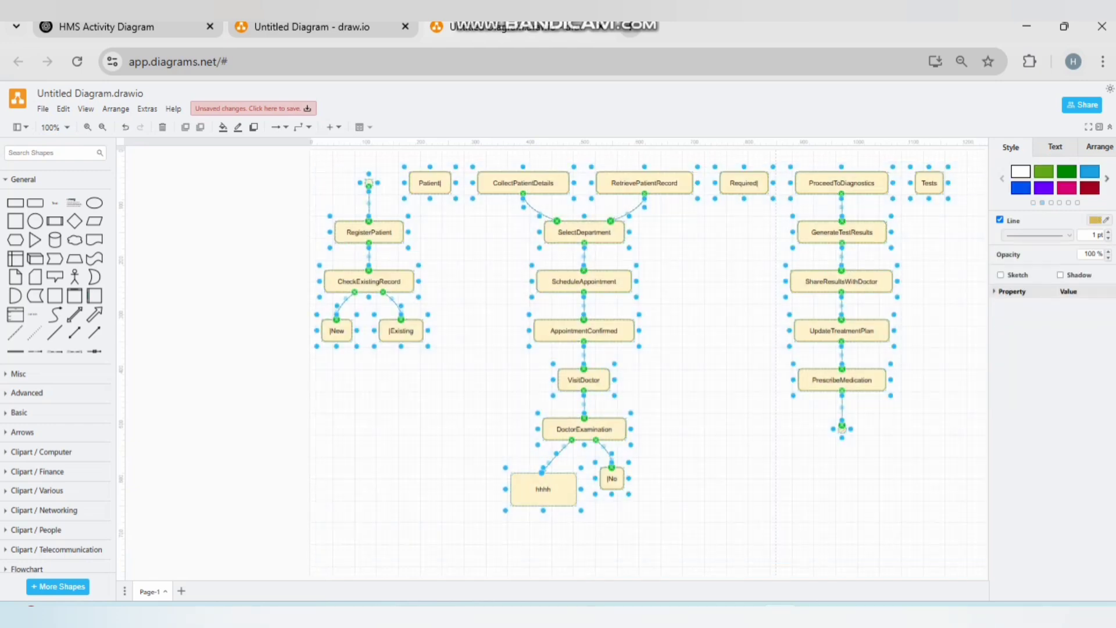
{"action": "left_click", "coordinate": [1066, 187]}
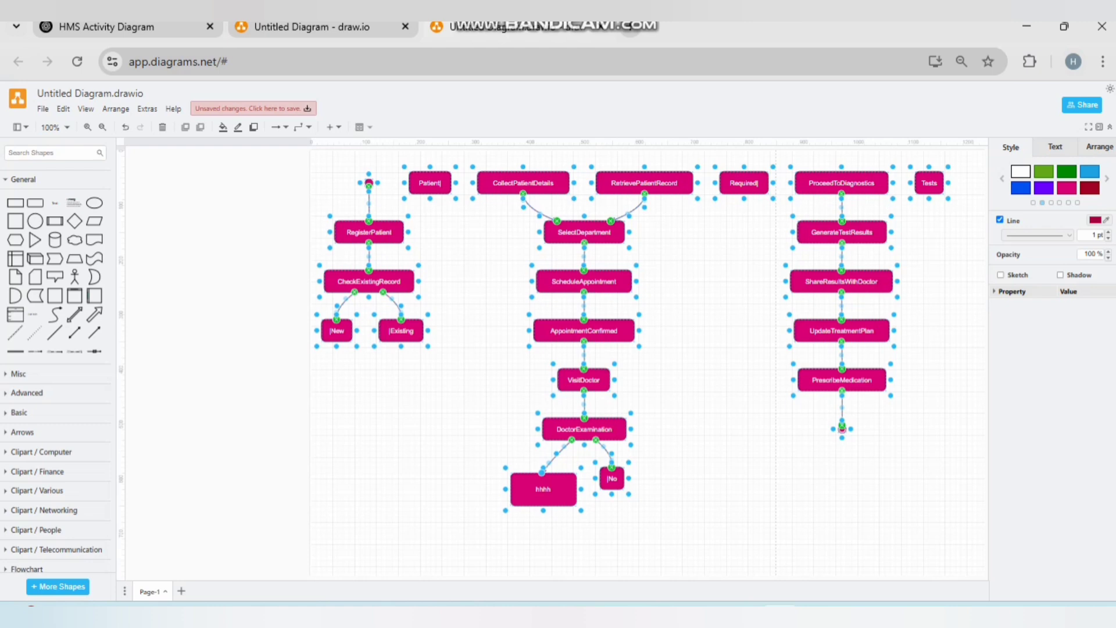
Try a background color behind the label text of all selected shapes, and remove it again
{"action": "left_click", "coordinate": [1053, 146]}
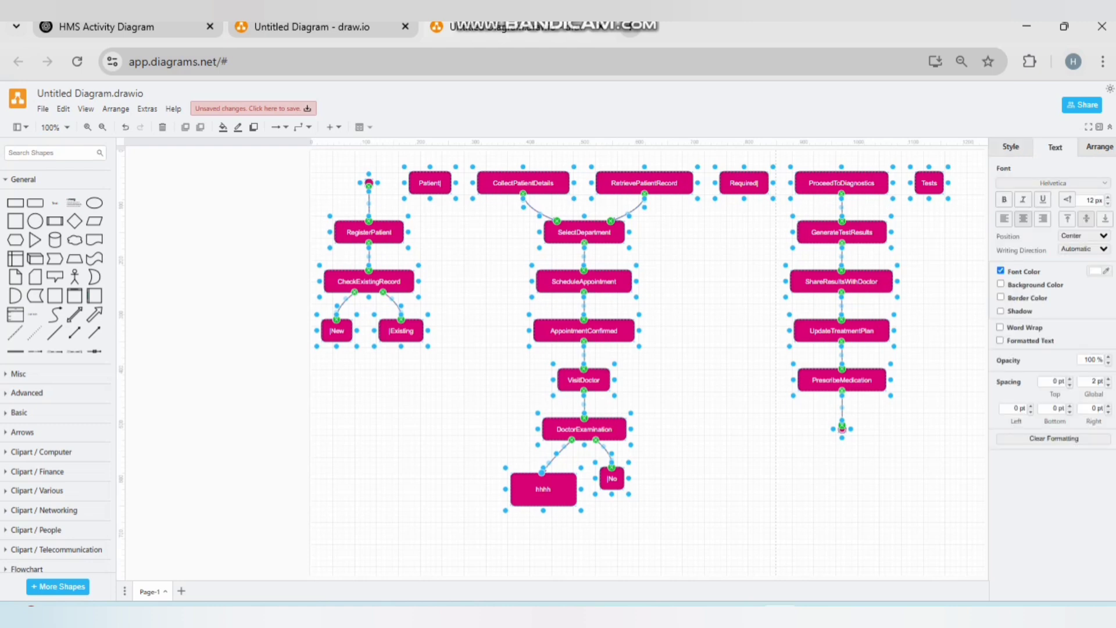
{"action": "left_click", "coordinate": [1000, 284]}
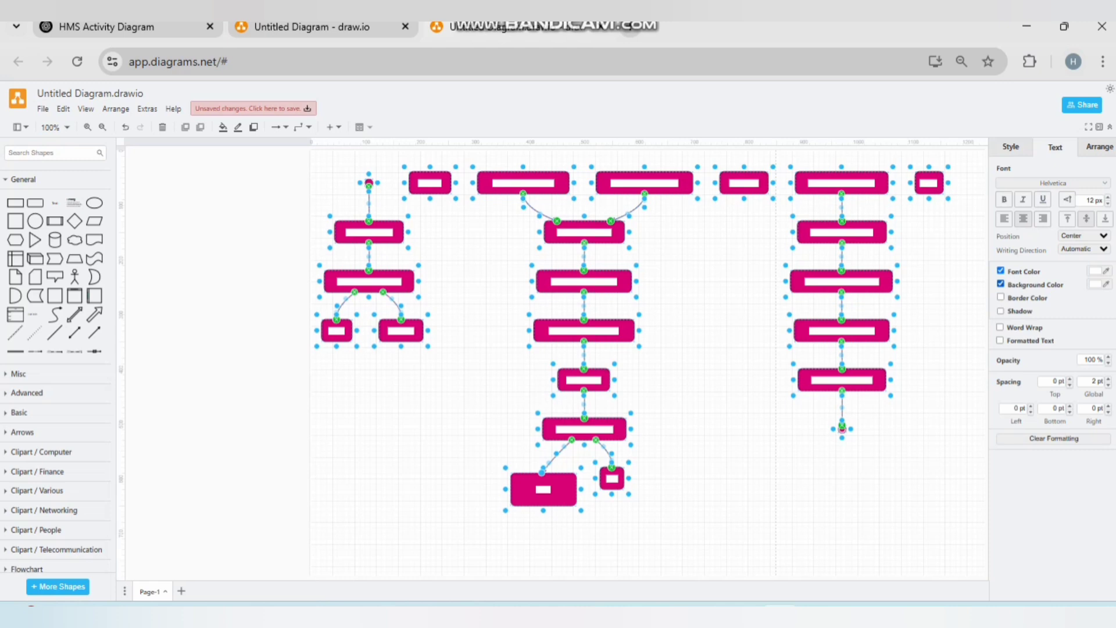
{"action": "left_click", "coordinate": [1000, 284]}
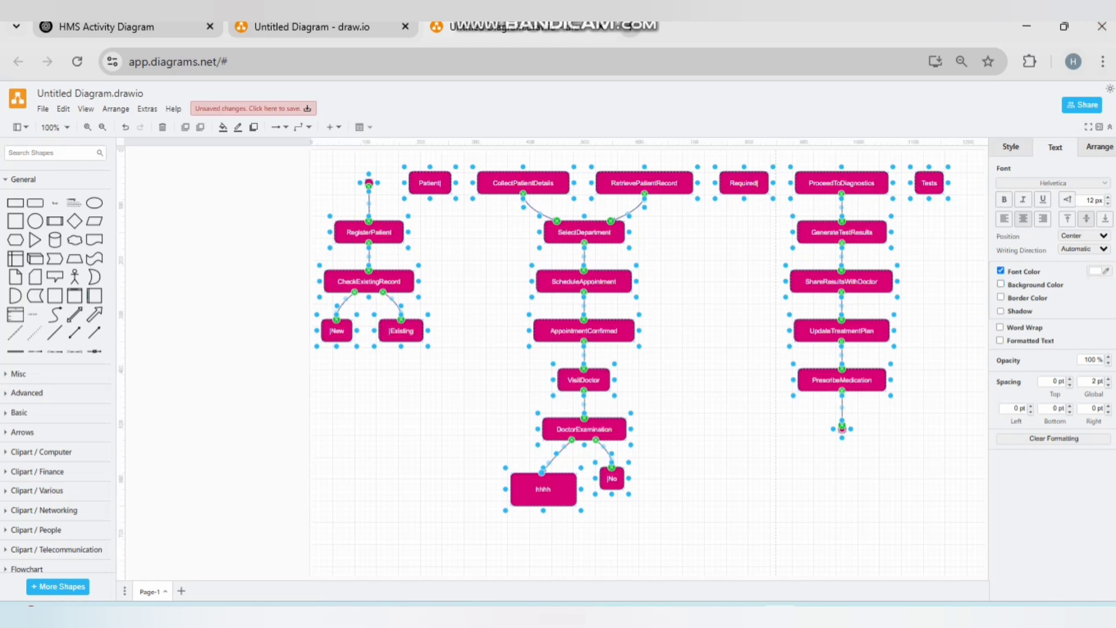
{"action": "left_click", "coordinate": [1099, 147]}
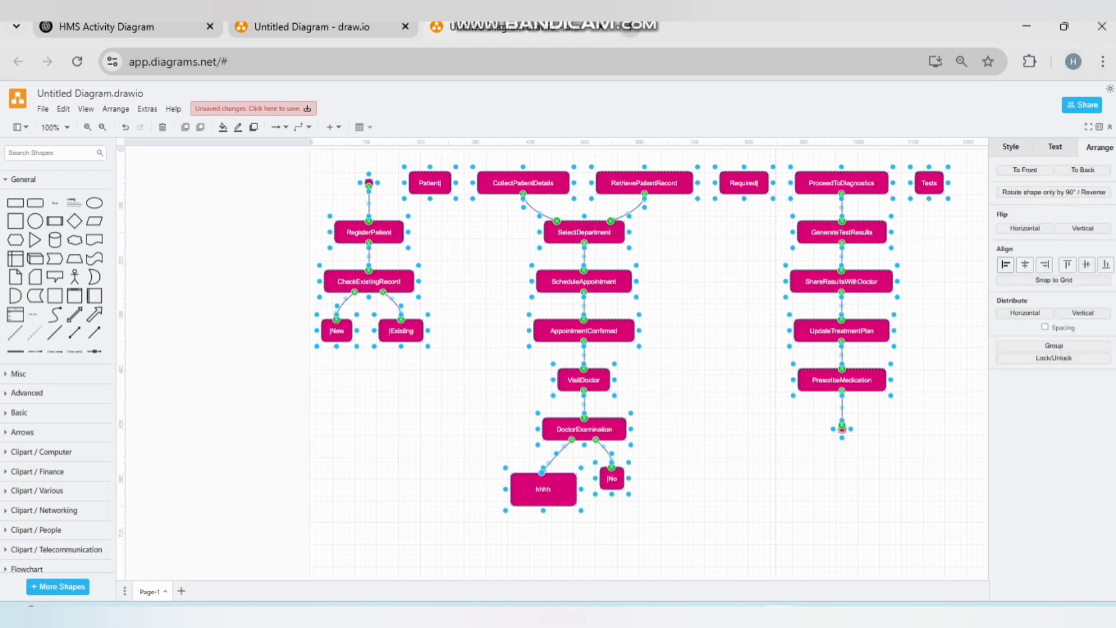
{"action": "key", "text": "Escape"}
{"action": "scroll", "coordinate": [556, 362], "scroll_direction": "up", "scroll_amount": 2}
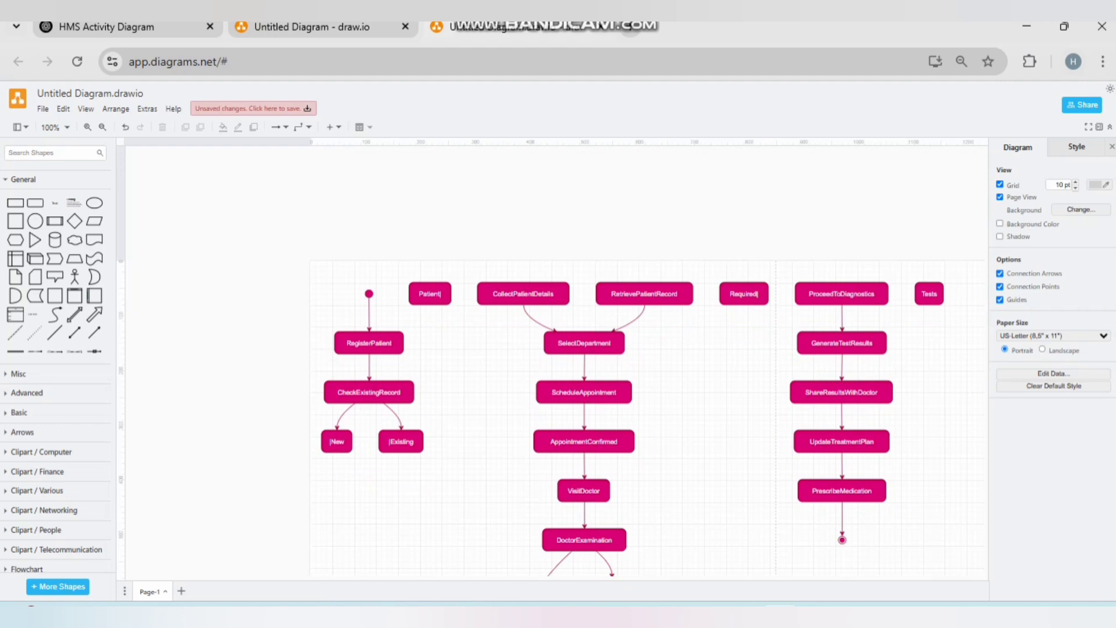
{"action": "scroll", "coordinate": [556, 362], "scroll_direction": "down", "scroll_amount": 6}
{"action": "scroll", "coordinate": [842, 160], "scroll_direction": "down", "scroll_amount": 3}
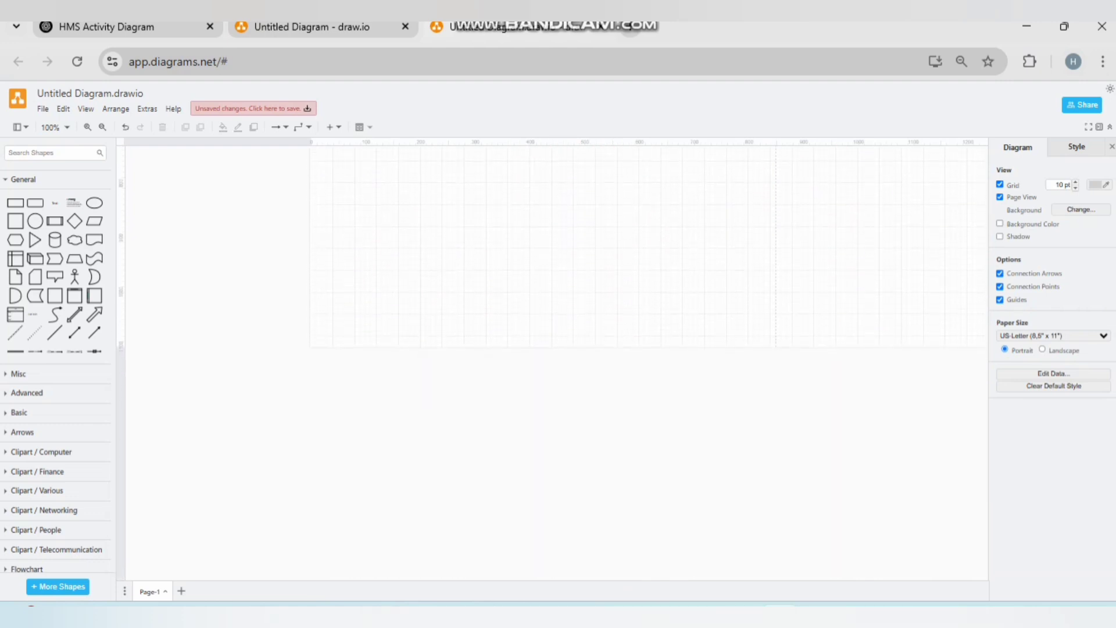
Switch to the Word document and copy the numbered process list from Patient Registration through Updating Records & Feedback
{"action": "key", "text": "alt+Tab"}
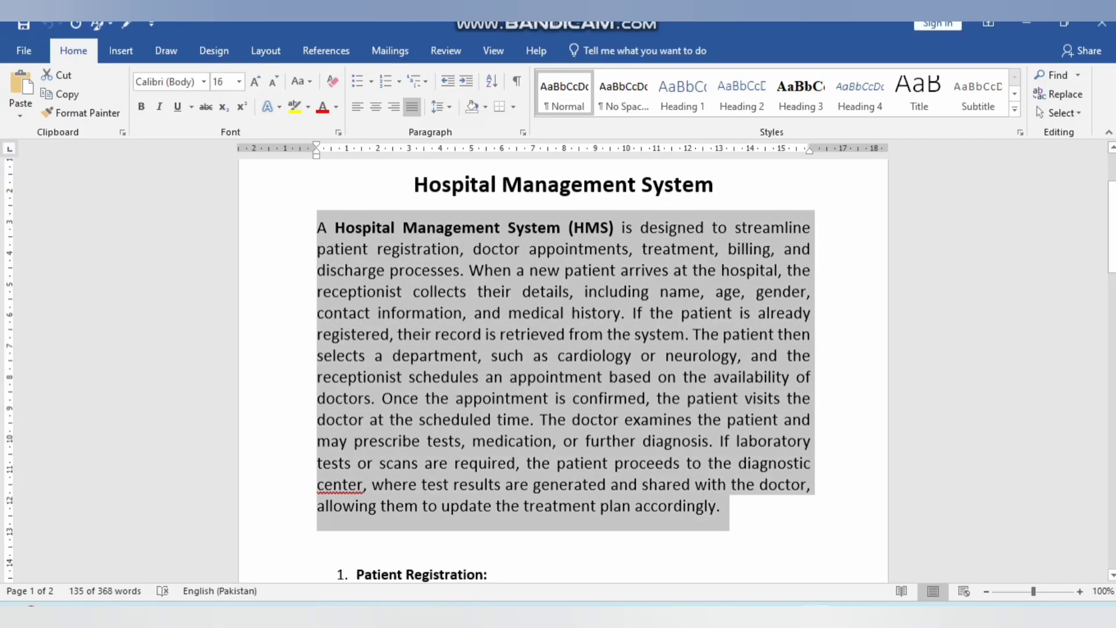
{"action": "left_click", "coordinate": [628, 395]}
{"action": "scroll", "coordinate": [562, 371], "scroll_direction": "down", "scroll_amount": 2}
{"action": "scroll", "coordinate": [562, 372], "scroll_direction": "down", "scroll_amount": 3}
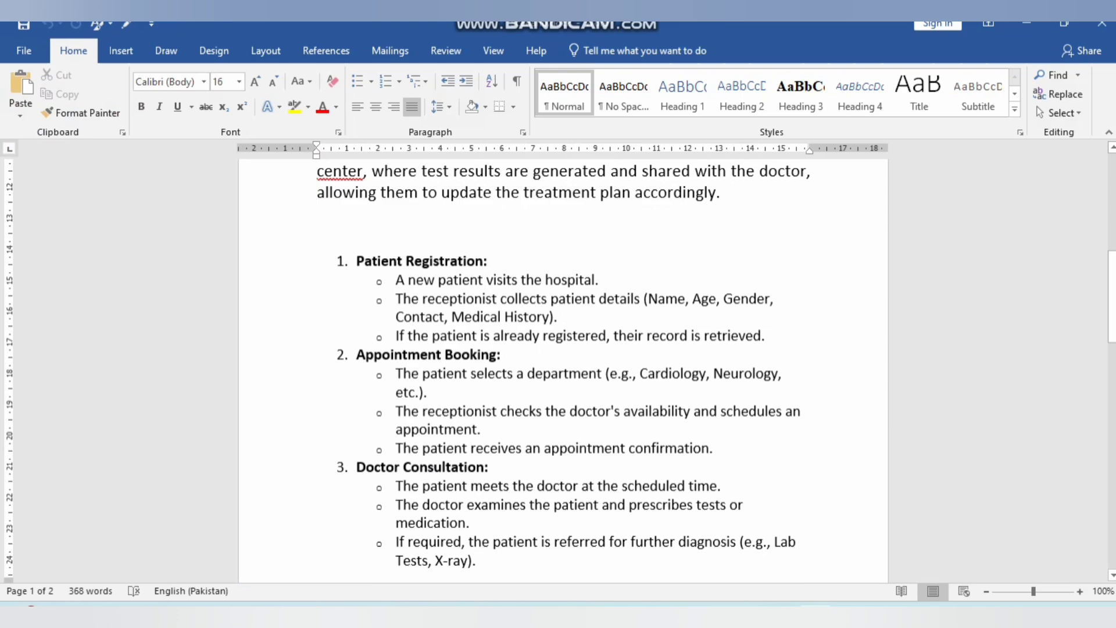
{"action": "left_click_drag", "start_coordinate": [357, 226], "coordinate": [478, 575]}
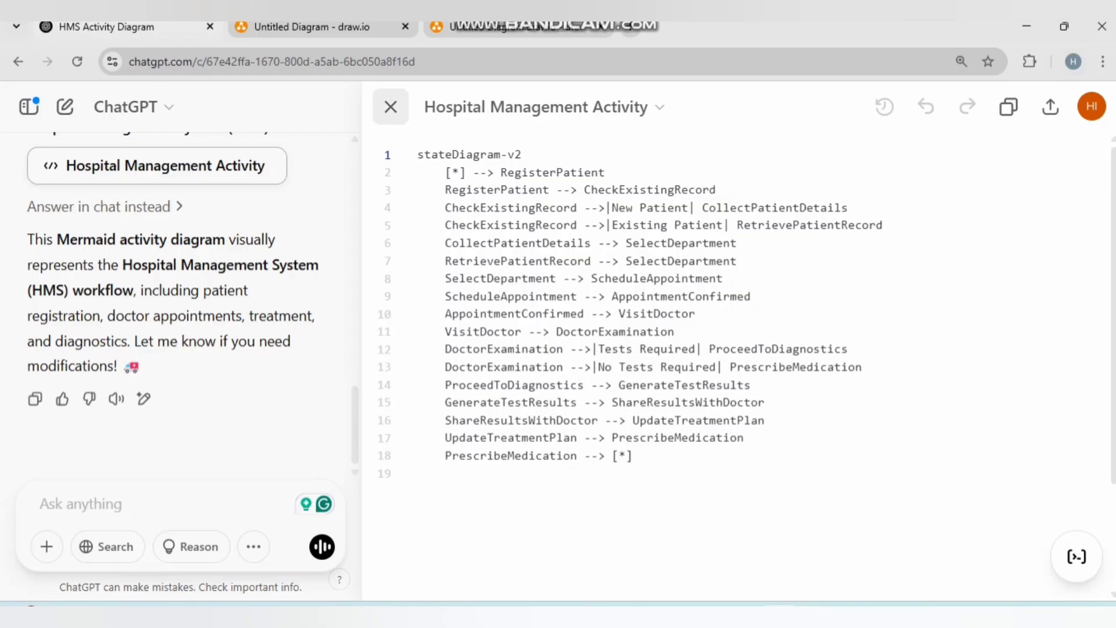
Send ChatGPT the copied process list with the request "write mermaid code for sequence diagram"
{"action": "left_click", "coordinate": [390, 106]}
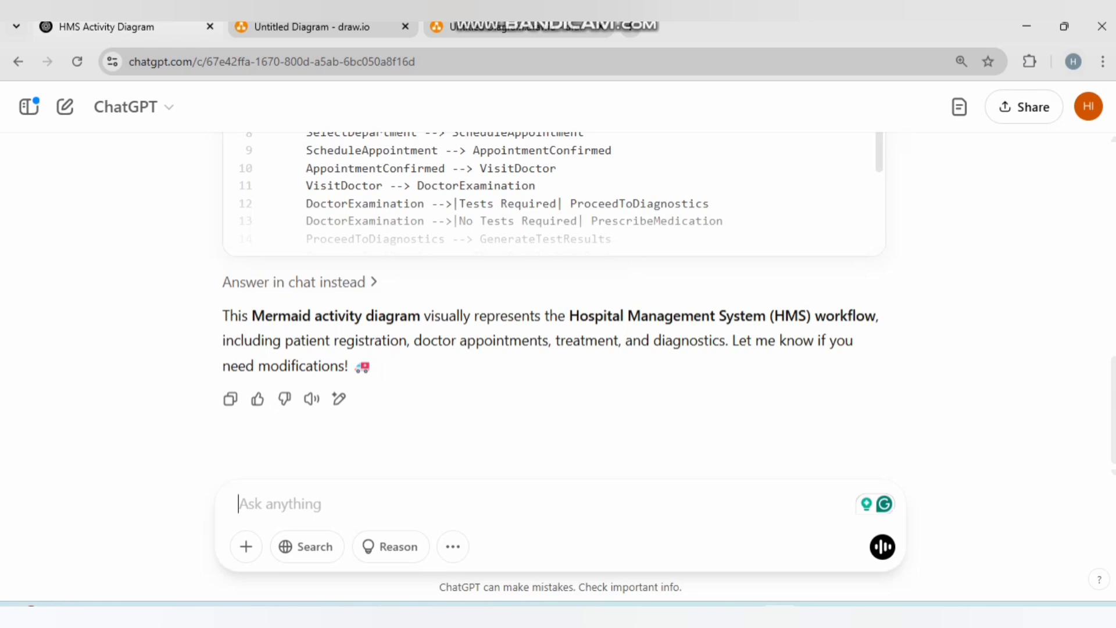
{"action": "key", "text": "ctrl+v"}
{"action": "type", "text": "write"}
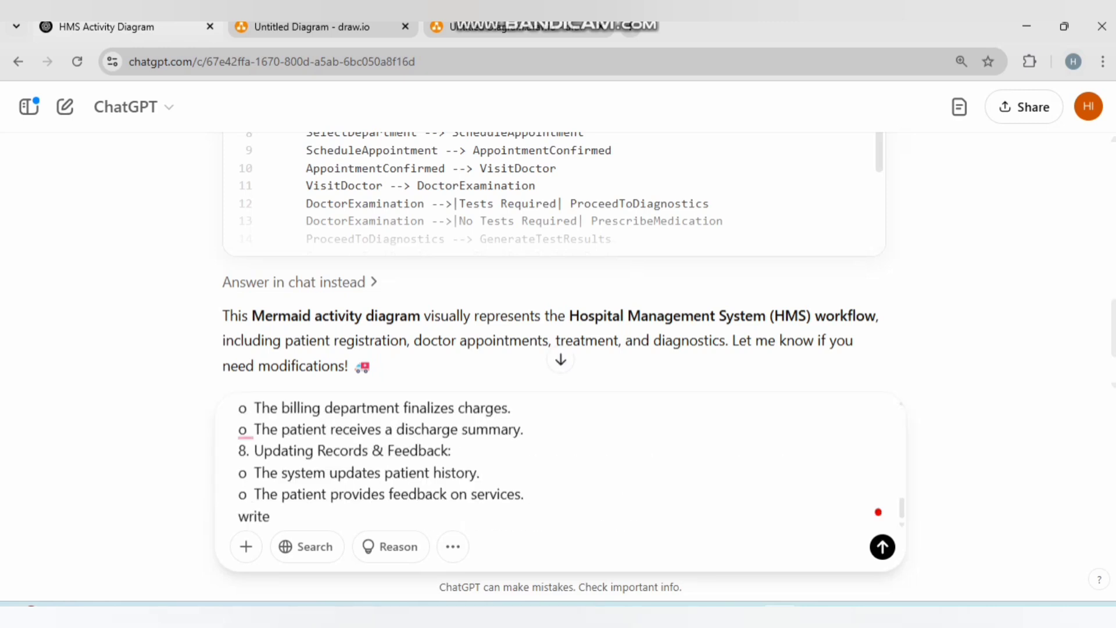
{"action": "type", "text": " mermaid code for a"}
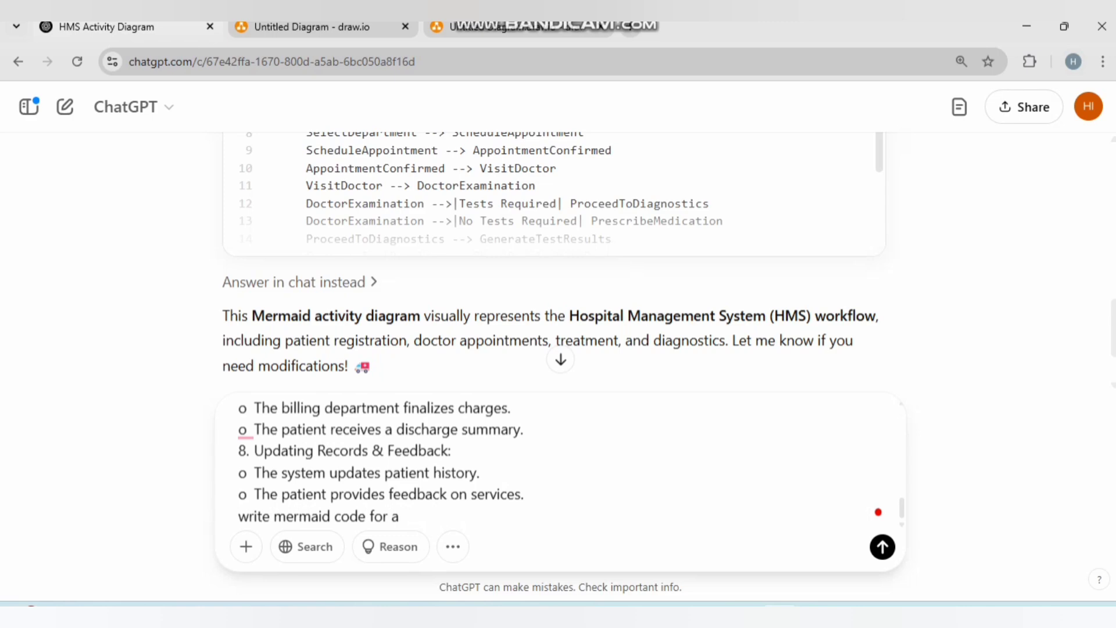
{"action": "key", "text": "BackSpace"}
{"action": "type", "text": "sequence diagram"}
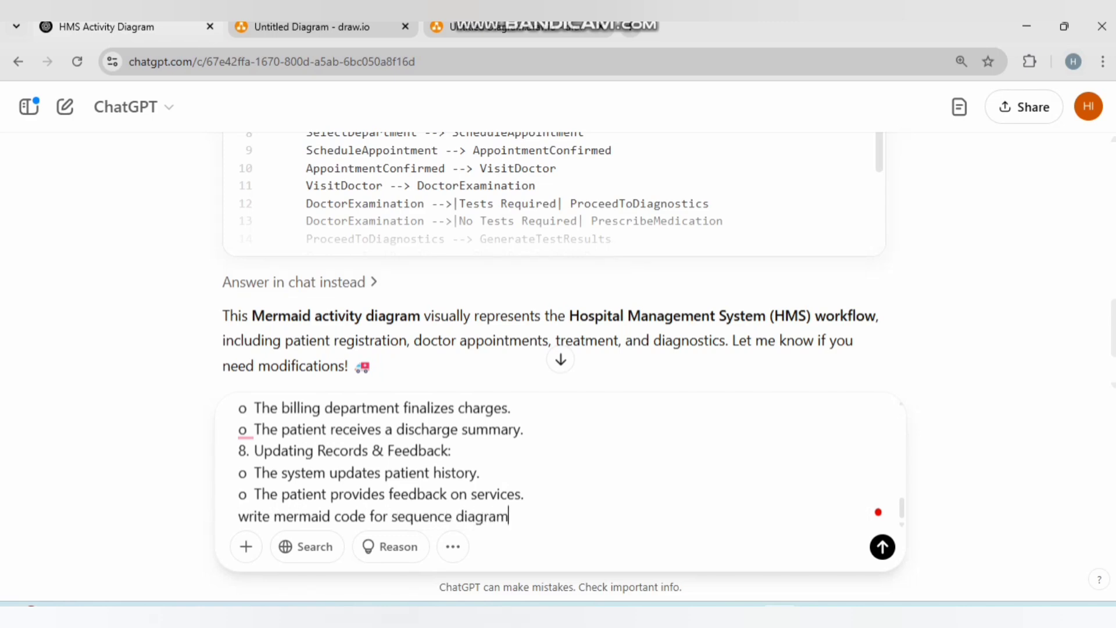
{"action": "key", "text": "Return"}
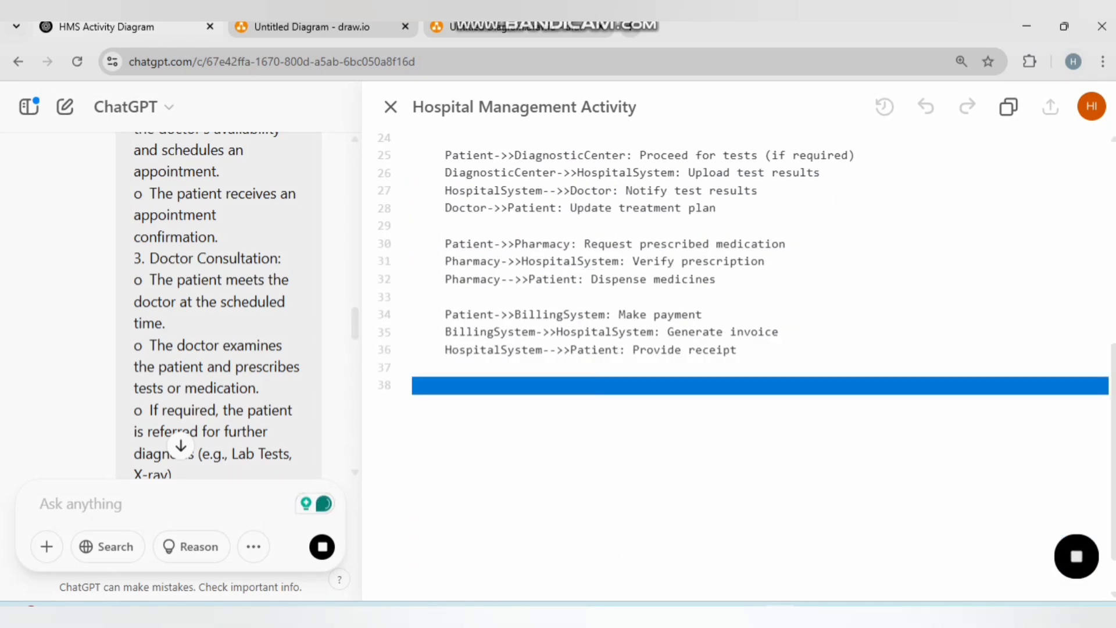
Copy the generated sequence diagram code and insert it in draw.io as a Mermaid diagram, replacing the sample code
{"action": "left_click", "coordinate": [1009, 106]}
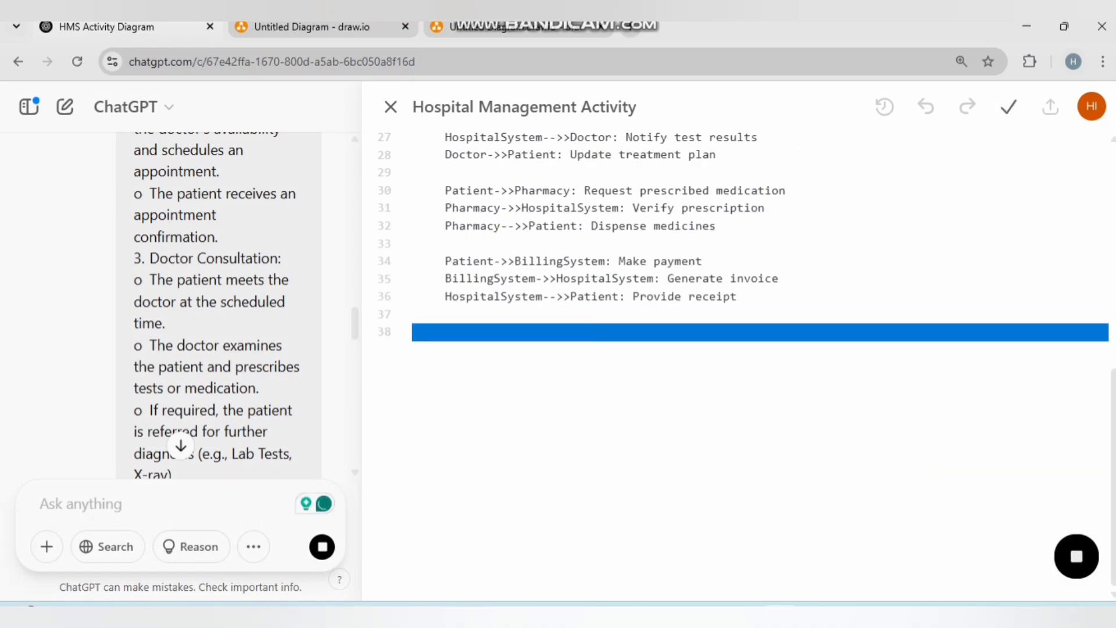
{"action": "left_click", "coordinate": [311, 27]}
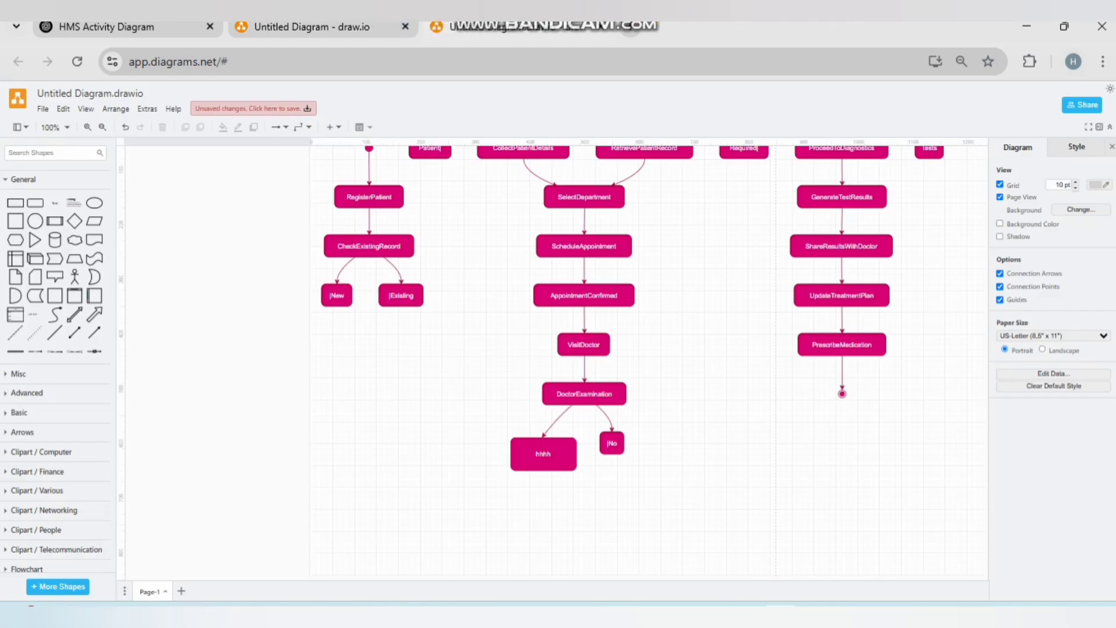
{"action": "left_click", "coordinate": [115, 108]}
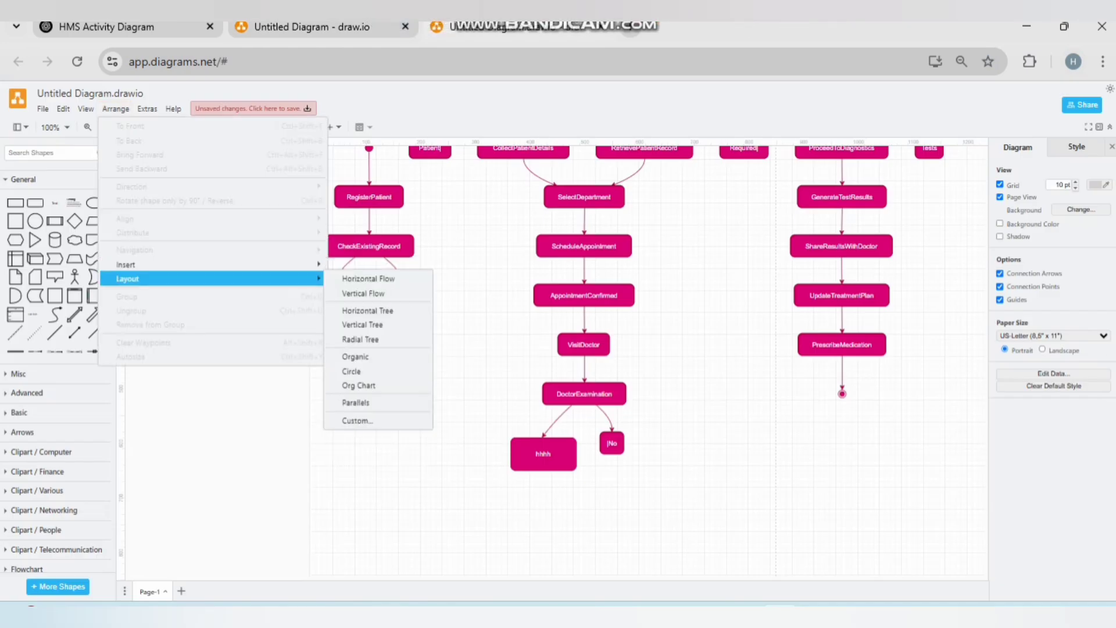
{"action": "mouse_move", "coordinate": [126, 265]}
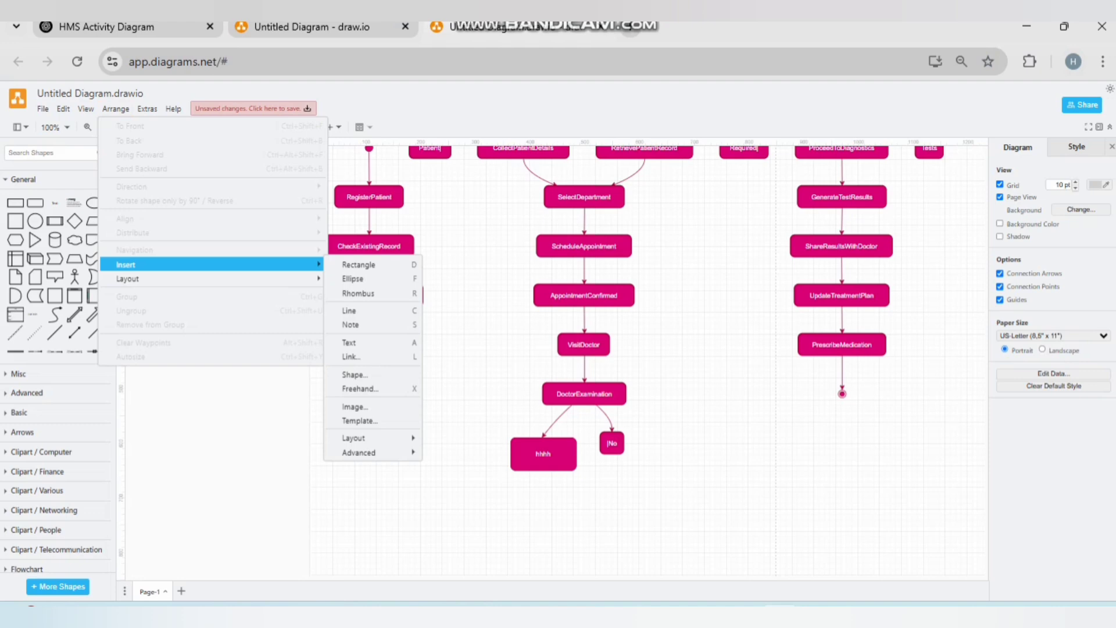
{"action": "mouse_move", "coordinate": [366, 452]}
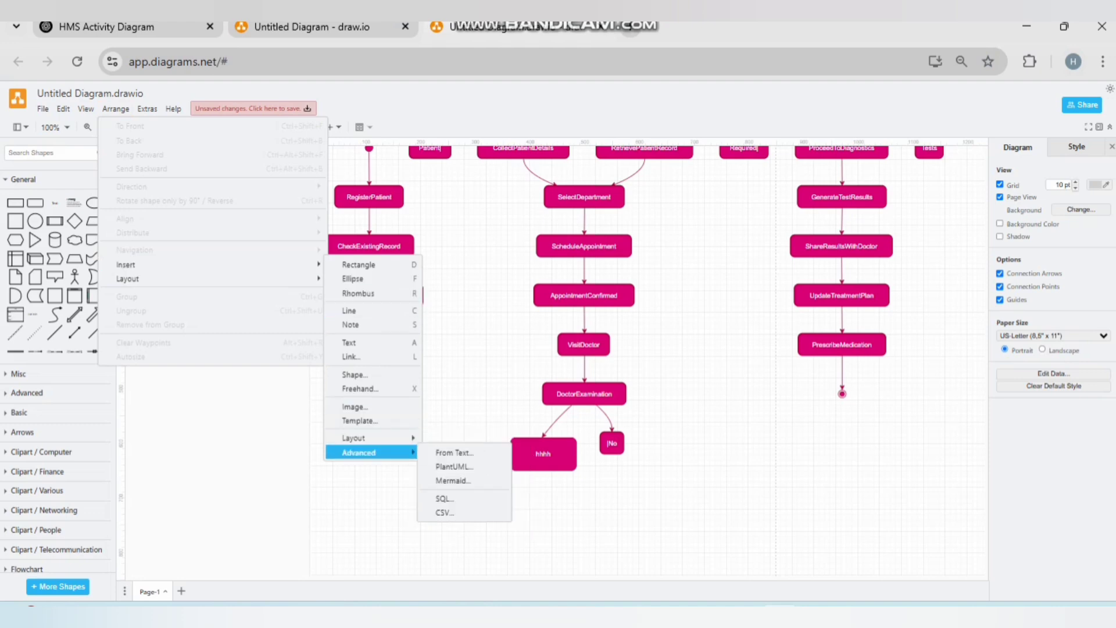
{"action": "left_click", "coordinate": [453, 480]}
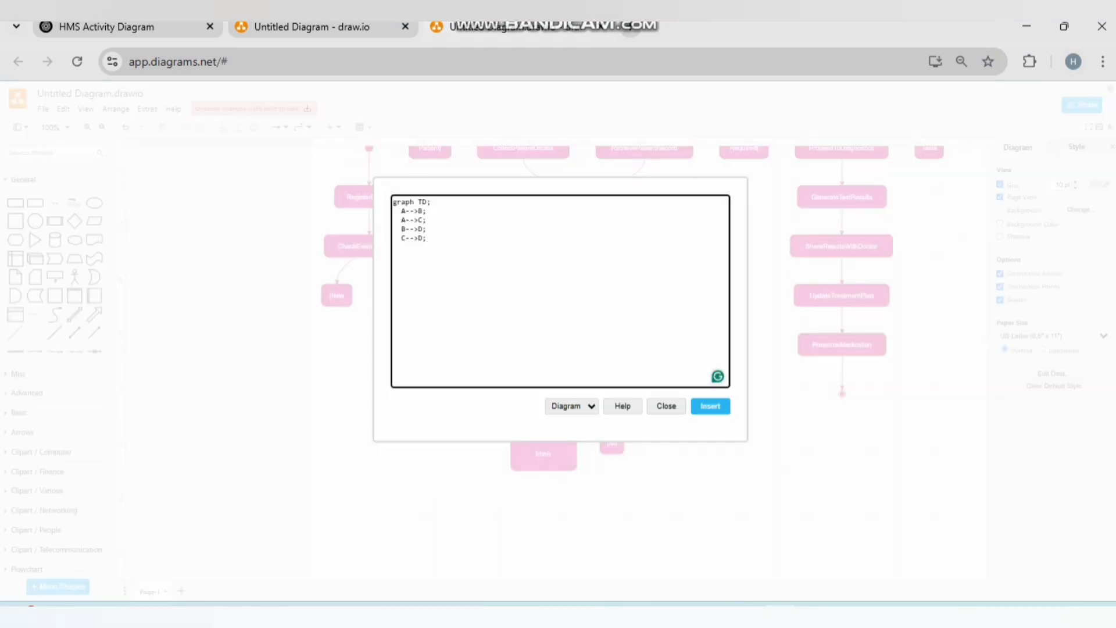
{"action": "key", "text": "ctrl+a"}
{"action": "key", "text": "ctrl+v"}
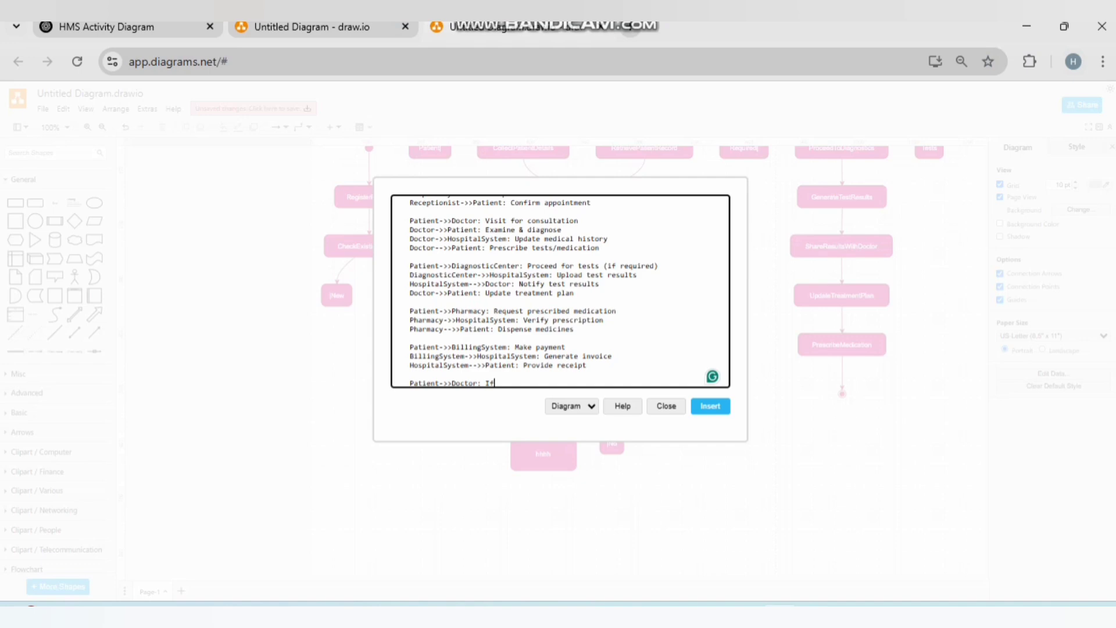
{"action": "left_click", "coordinate": [710, 406]}
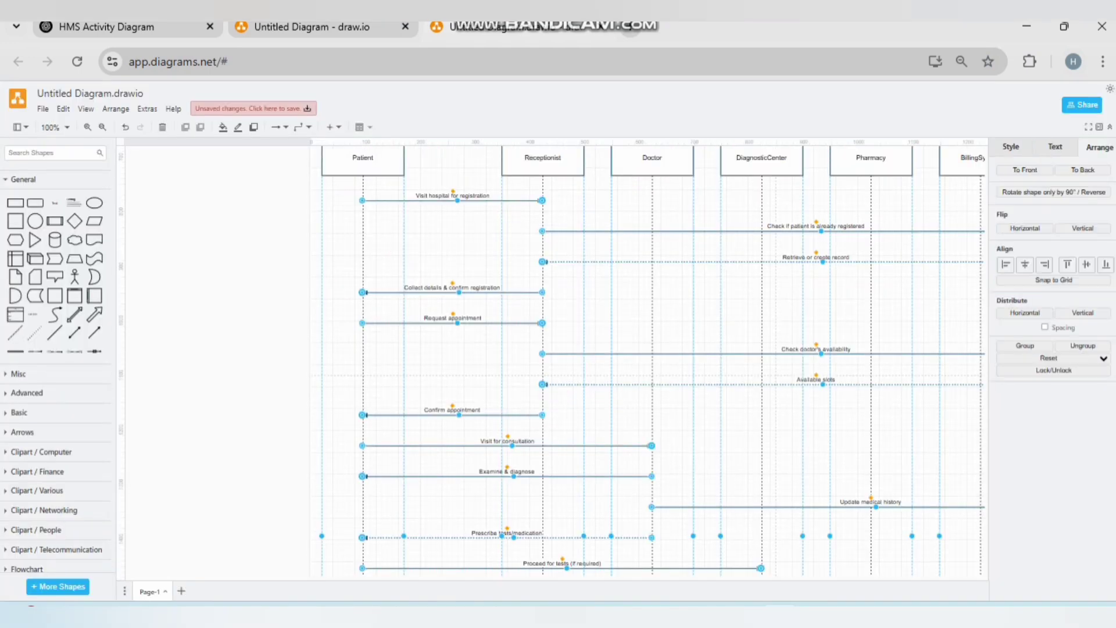
Move the whole sequence diagram into the free space below the magenta activity diagram, with the Patient lifeline at about 60 pt, 740 pt
{"action": "scroll", "coordinate": [555, 360], "scroll_direction": "up", "scroll_amount": 8}
{"action": "scroll", "coordinate": [555, 360], "scroll_direction": "down", "scroll_amount": 6}
{"action": "left_click_drag", "start_coordinate": [542, 291], "coordinate": [556, 280]}
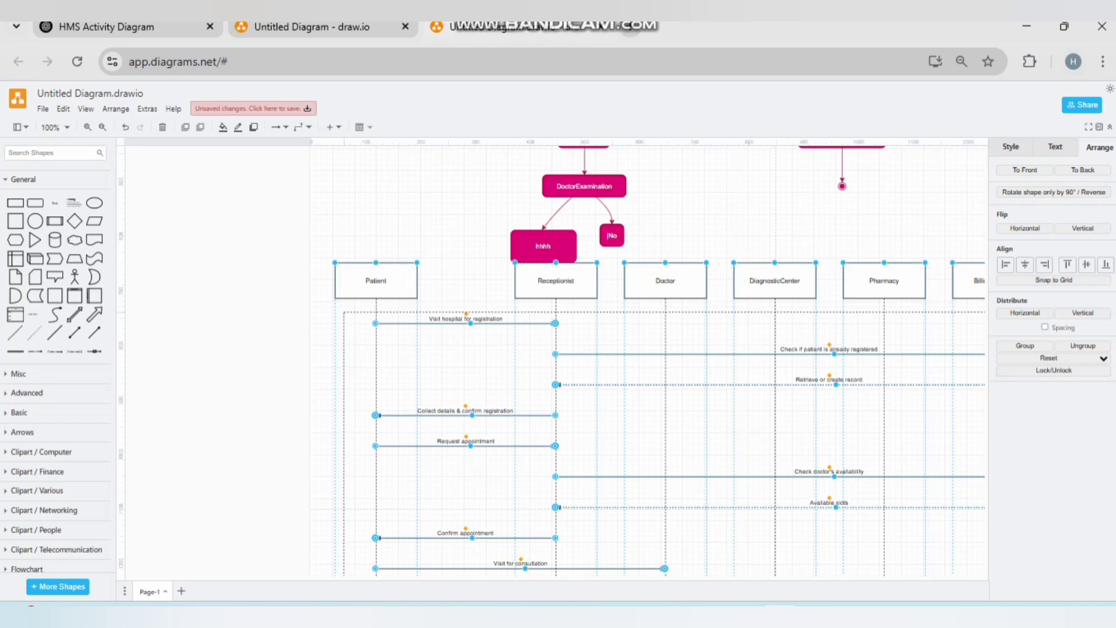
{"action": "left_click_drag", "start_coordinate": [376, 281], "coordinate": [384, 329]}
Shift only the Patient lifeline slightly right and down from its place beside Receptionist
{"action": "left_click", "coordinate": [384, 330]}
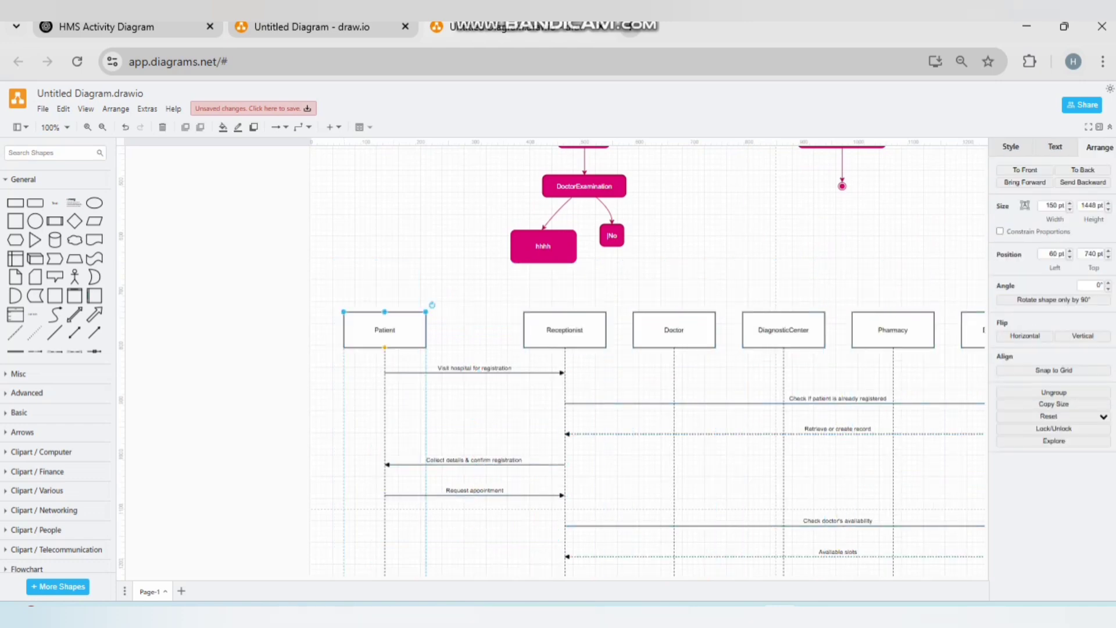
{"action": "mouse_move", "coordinate": [385, 329]}
{"action": "left_mouse_down"}
{"action": "mouse_move", "coordinate": [419, 279]}
{"action": "mouse_move", "coordinate": [369, 410]}
{"action": "mouse_move", "coordinate": [401, 340]}
{"action": "mouse_move", "coordinate": [393, 336]}
{"action": "left_mouse_up"}
{"action": "key", "text": "Escape"}
Add a text label with the default wording "Text" just above the "Visit hospital for registration" message
{"action": "double_click", "coordinate": [469, 362]}
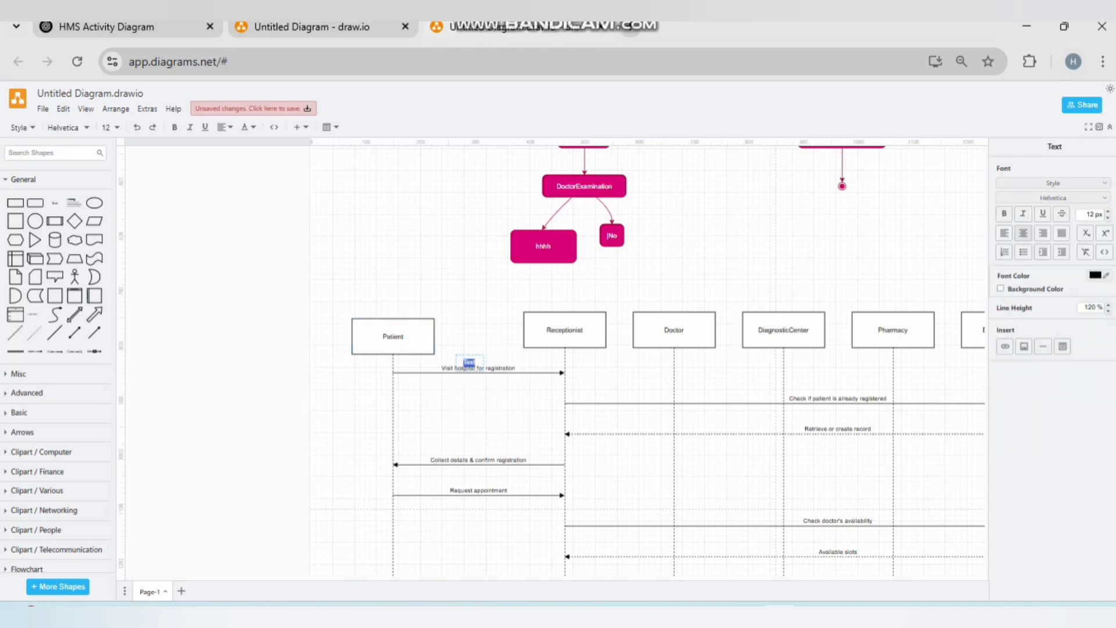
{"action": "key", "text": "Escape"}
{"action": "key", "text": "Escape"}
{"action": "scroll", "coordinate": [641, 357], "scroll_direction": "right", "scroll_amount": 2}
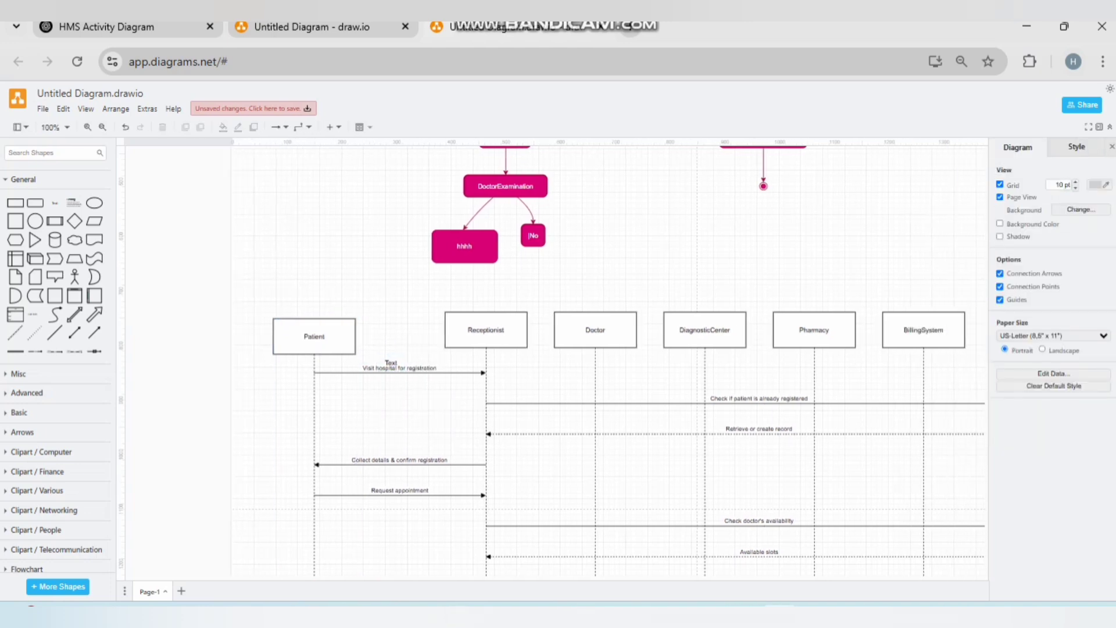